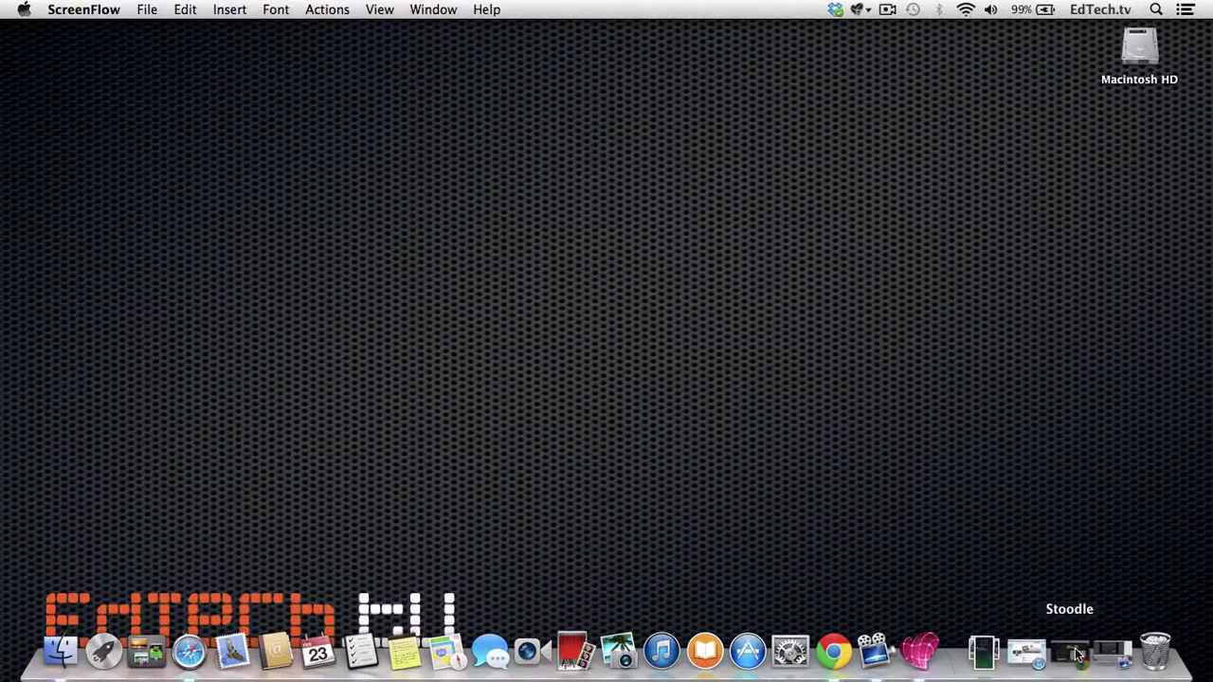
Bring the Chrome window showing the Stoodle home page at stoodle.ck12.org to the front
left_click(1072, 652)
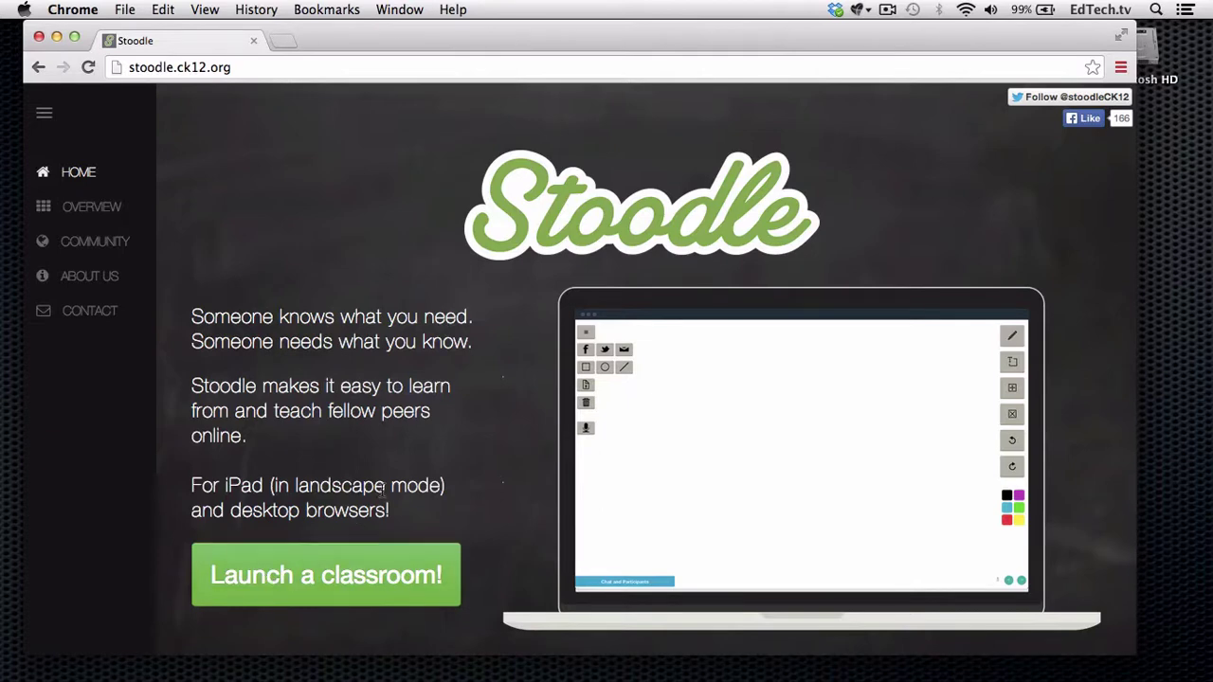
Launch a new classroom under your name and allow microphone access for the voice conference
left_click(327, 585)
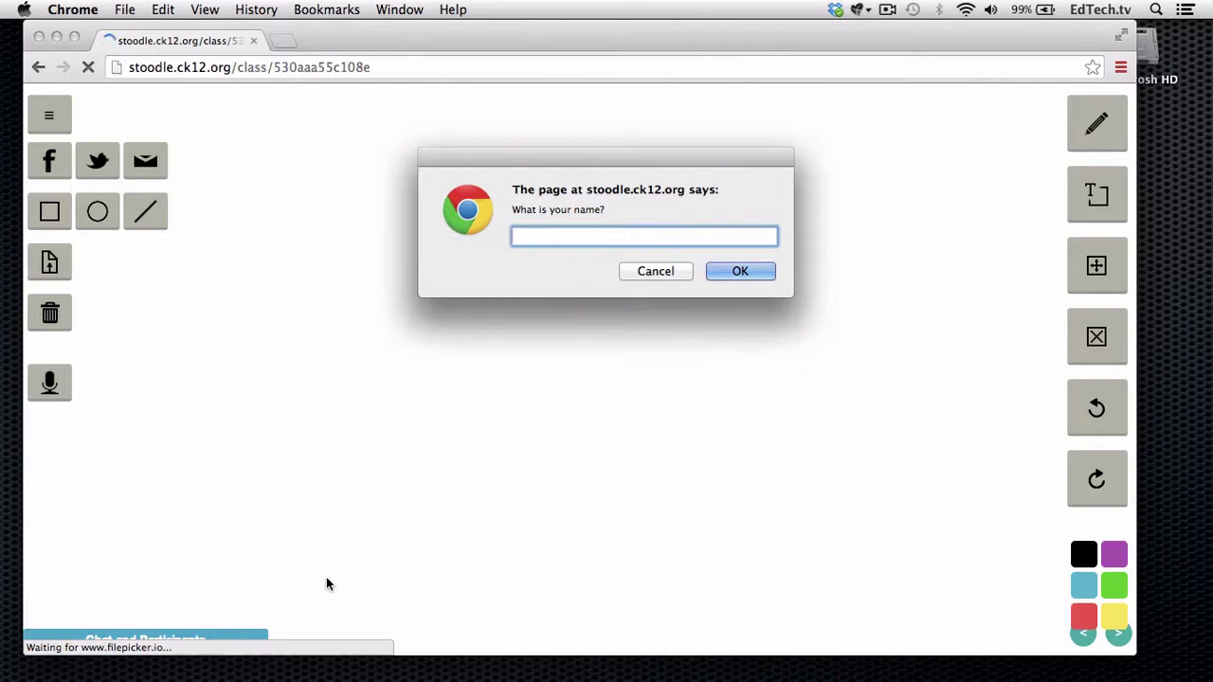
type("Brent")
key("Return")
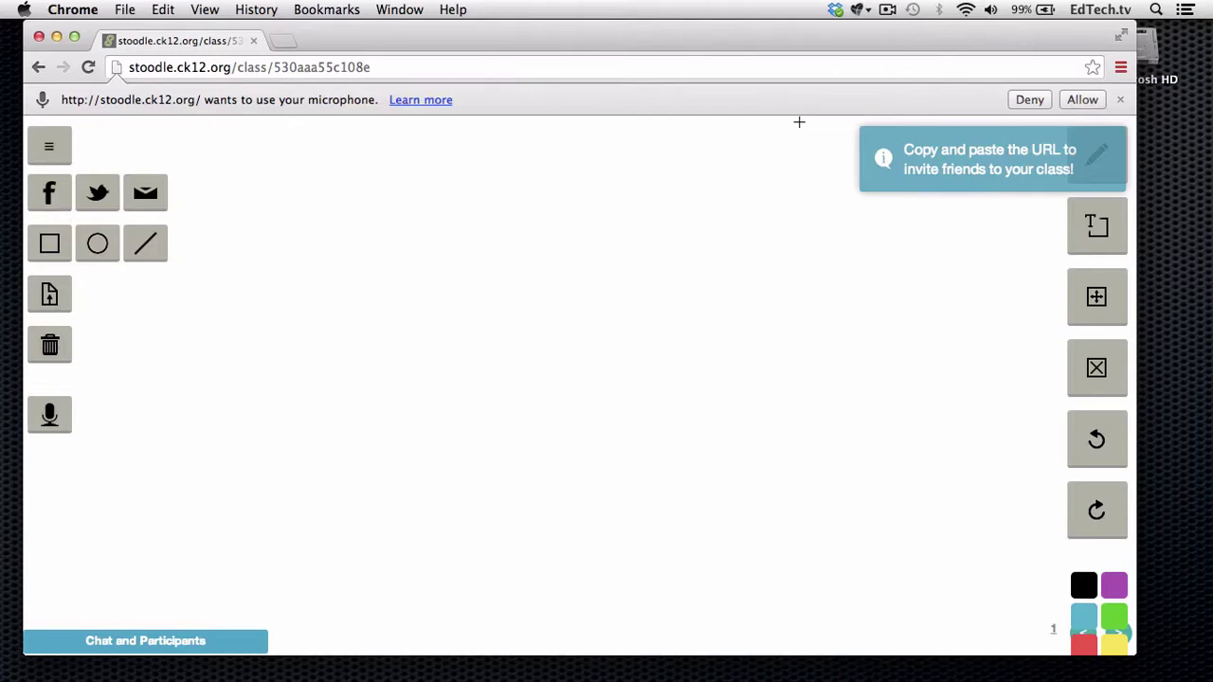
left_click(1082, 100)
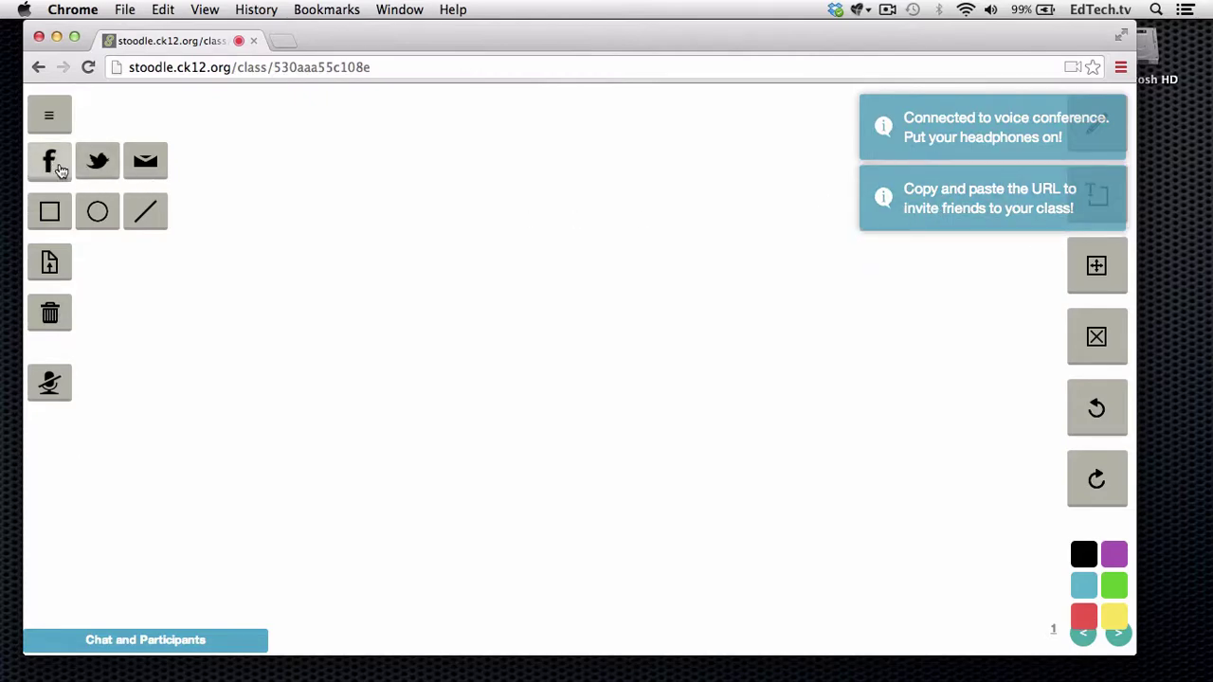
Preview the Twitter share of the class link without posting, then select the classroom URL
left_click(99, 163)
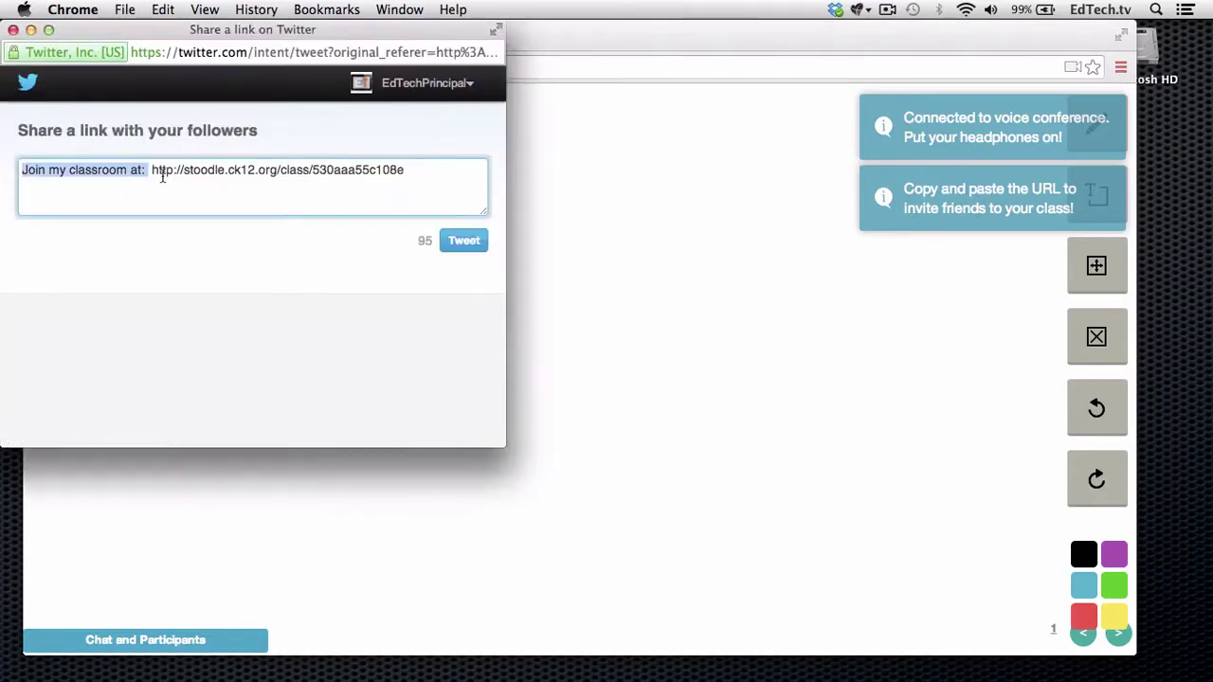
left_click(13, 31)
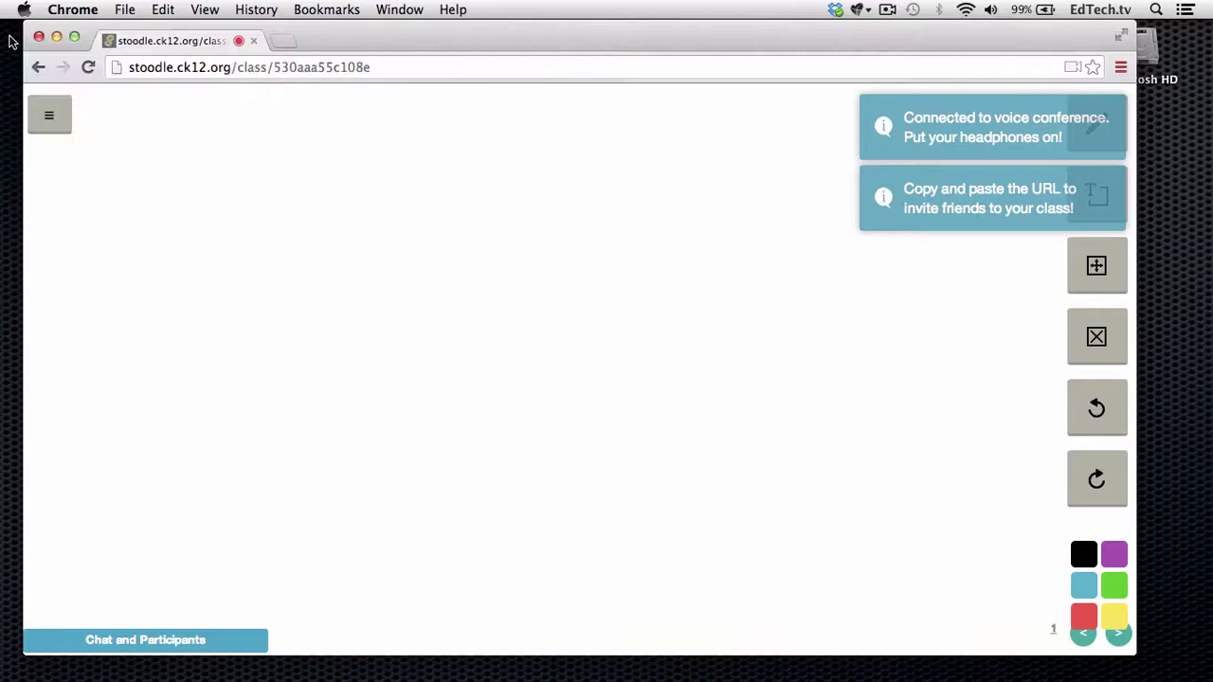
left_click(52, 115)
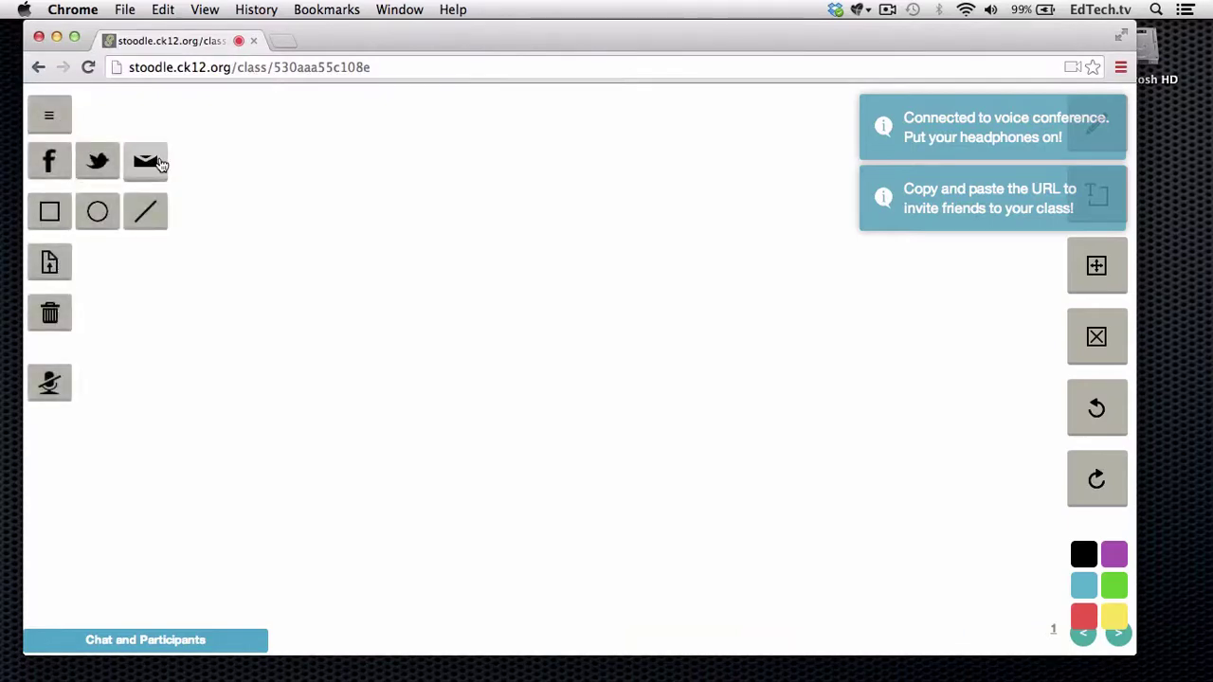
left_click(408, 69)
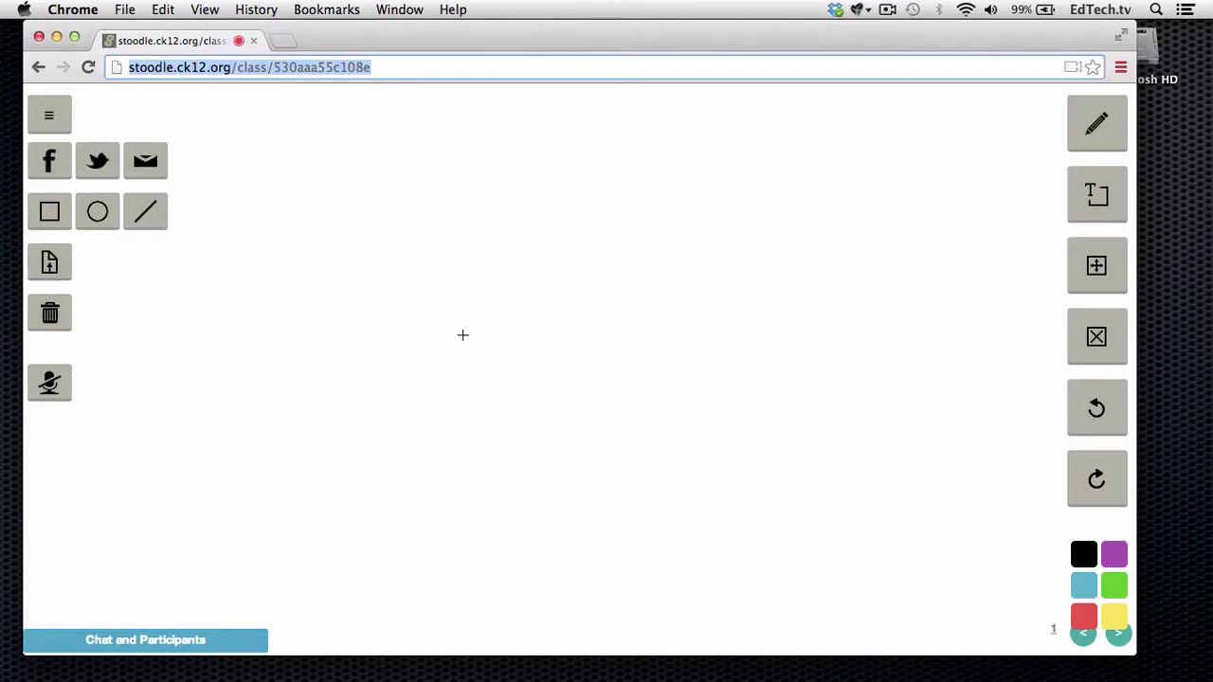
Send 'Hello' in the class chat, then collapse the chat and participants panel
left_click(137, 648)
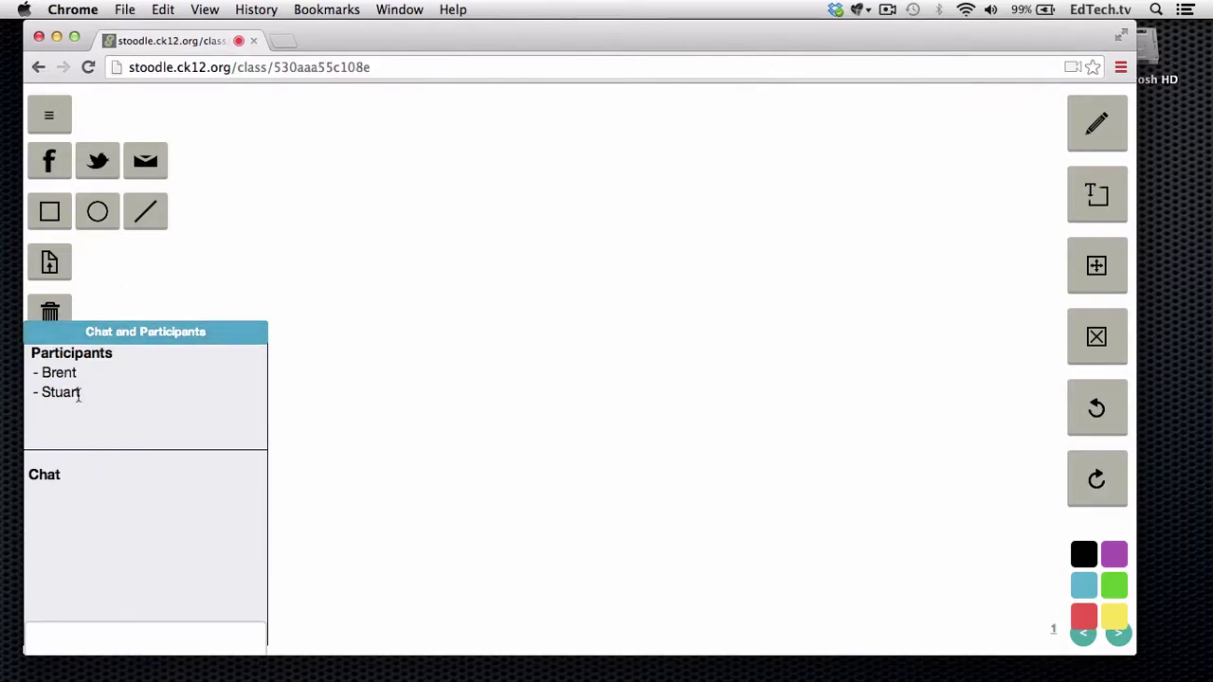
left_click(99, 631)
type("Hello")
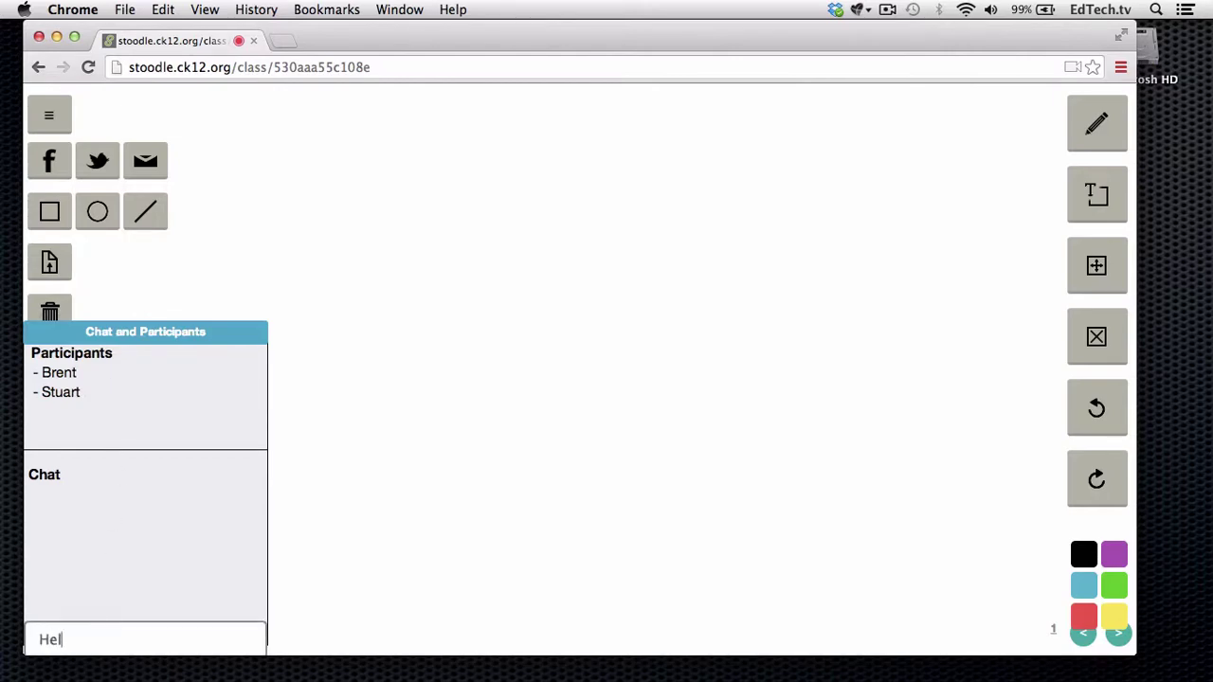
key("Return")
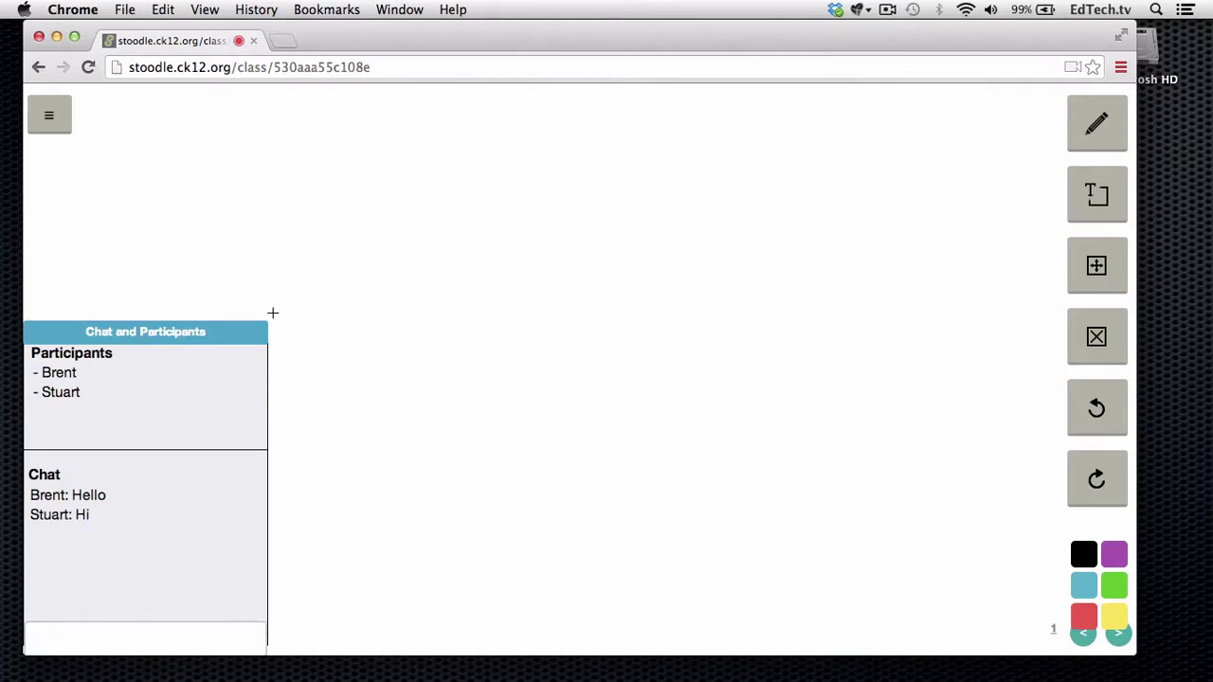
left_click(229, 337)
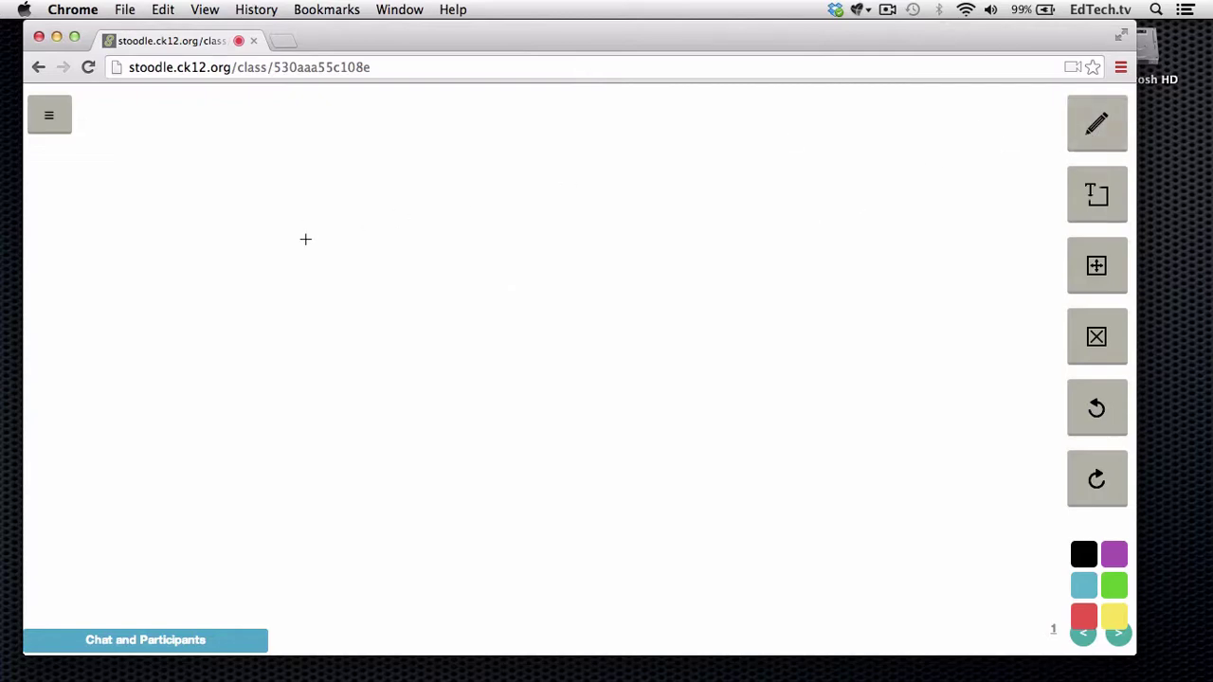
Draw a black zigzag and a black vertical line to its right with the pen
mouse_move(304, 241)
left_mouse_down()
mouse_move(407, 250)
mouse_move(490, 351)
mouse_move(560, 355)
left_mouse_up()
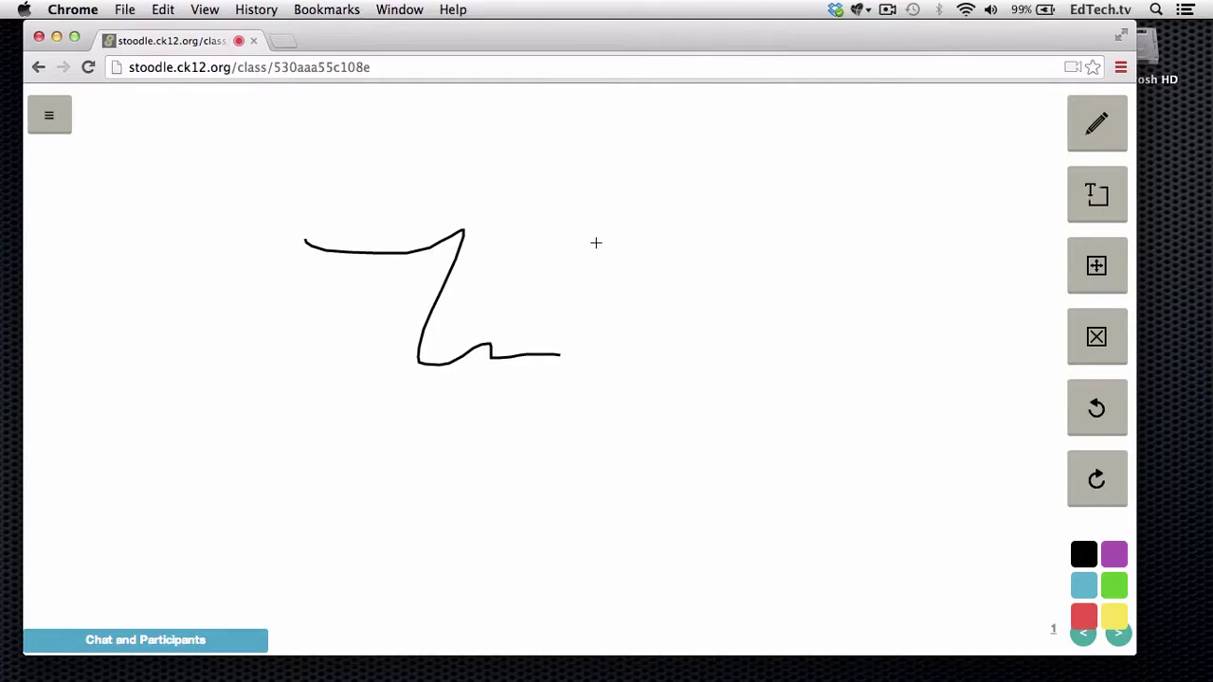
left_click_drag(596, 242, 601, 374)
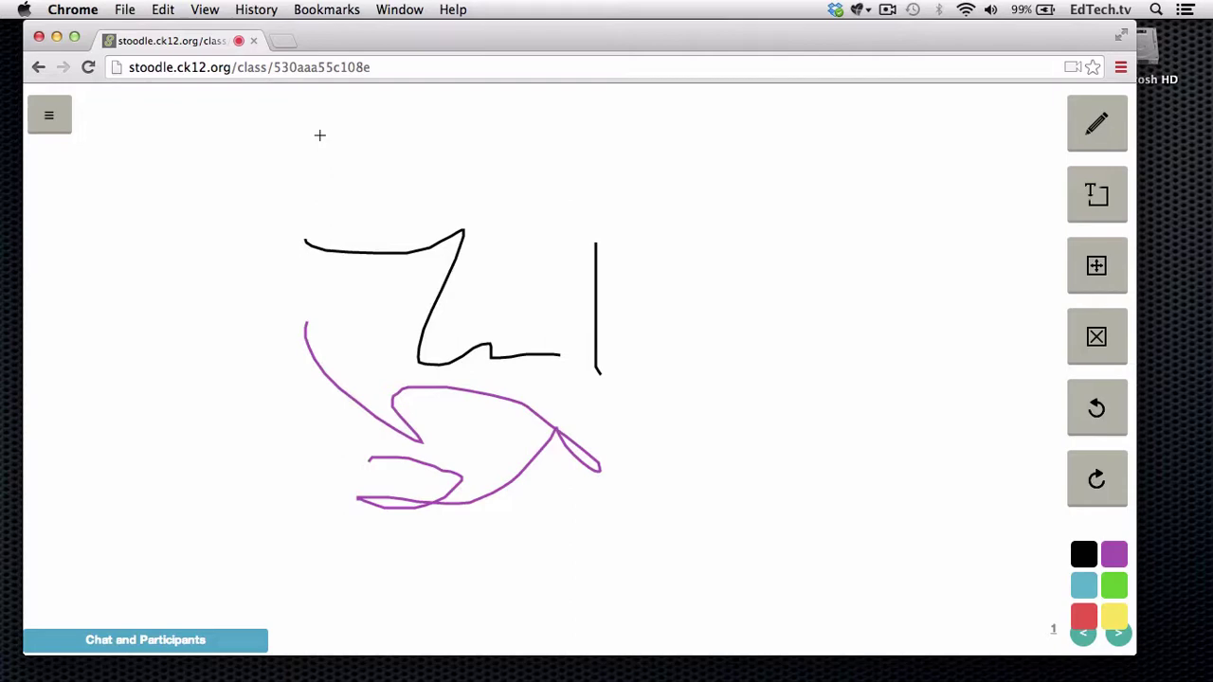
Draw a rectangle above the zigzag line
left_click(51, 120)
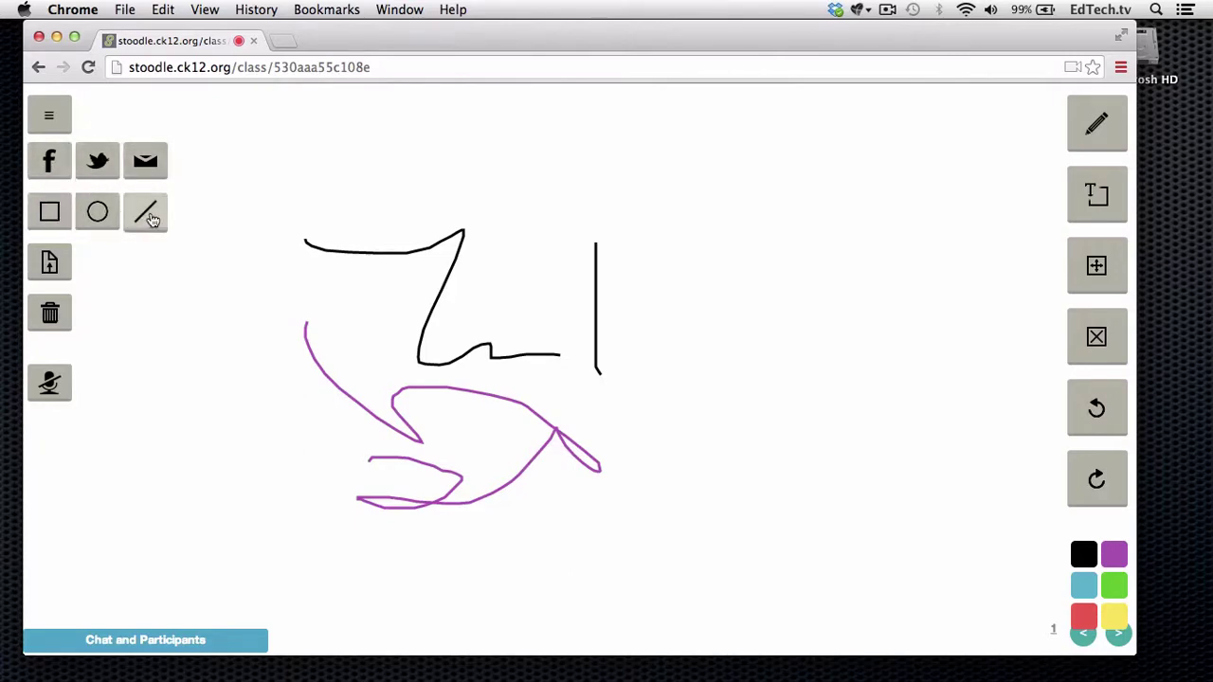
left_click(52, 213)
left_click_drag(332, 163, 458, 216)
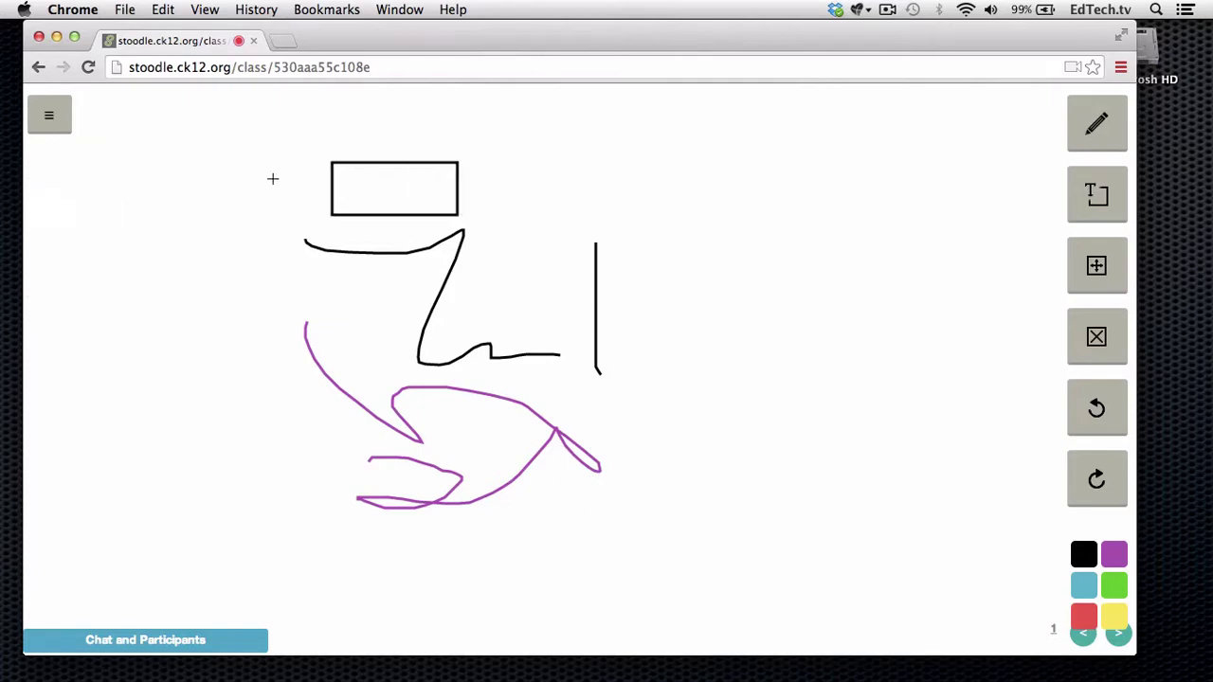
Draw a large circle on the left and pick the image upload tool
left_click(49, 115)
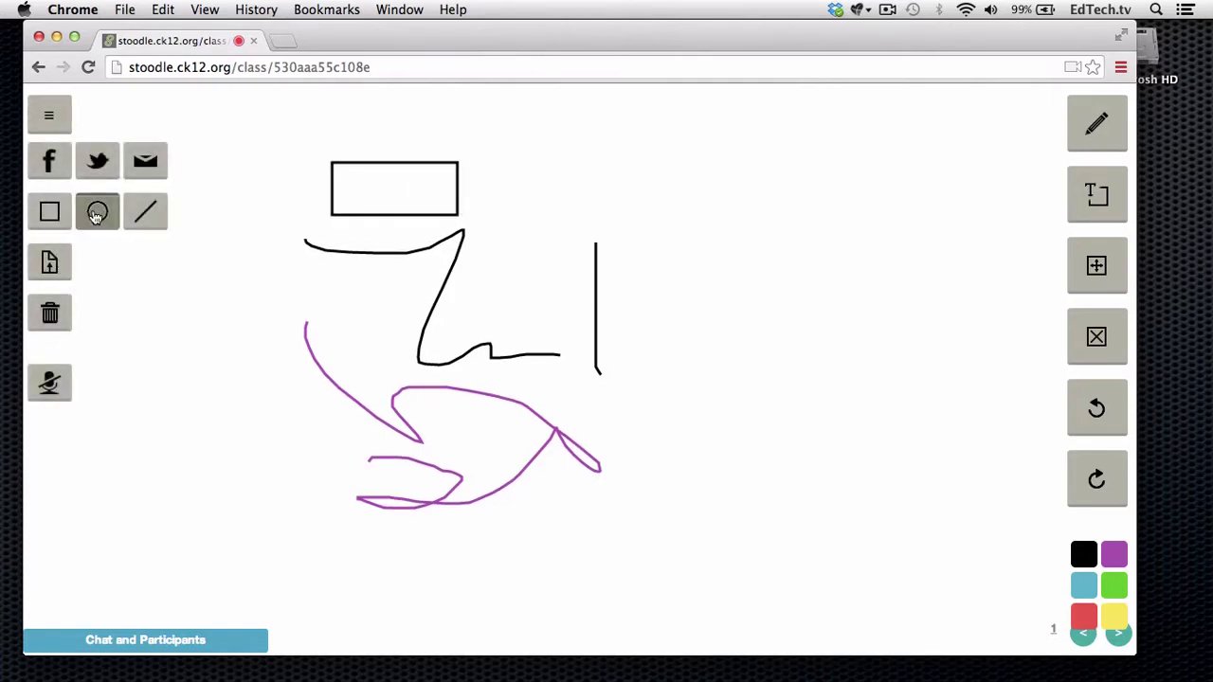
left_click(97, 209)
mouse_move(268, 269)
left_mouse_down()
mouse_move(365, 411)
mouse_move(350, 388)
left_mouse_up()
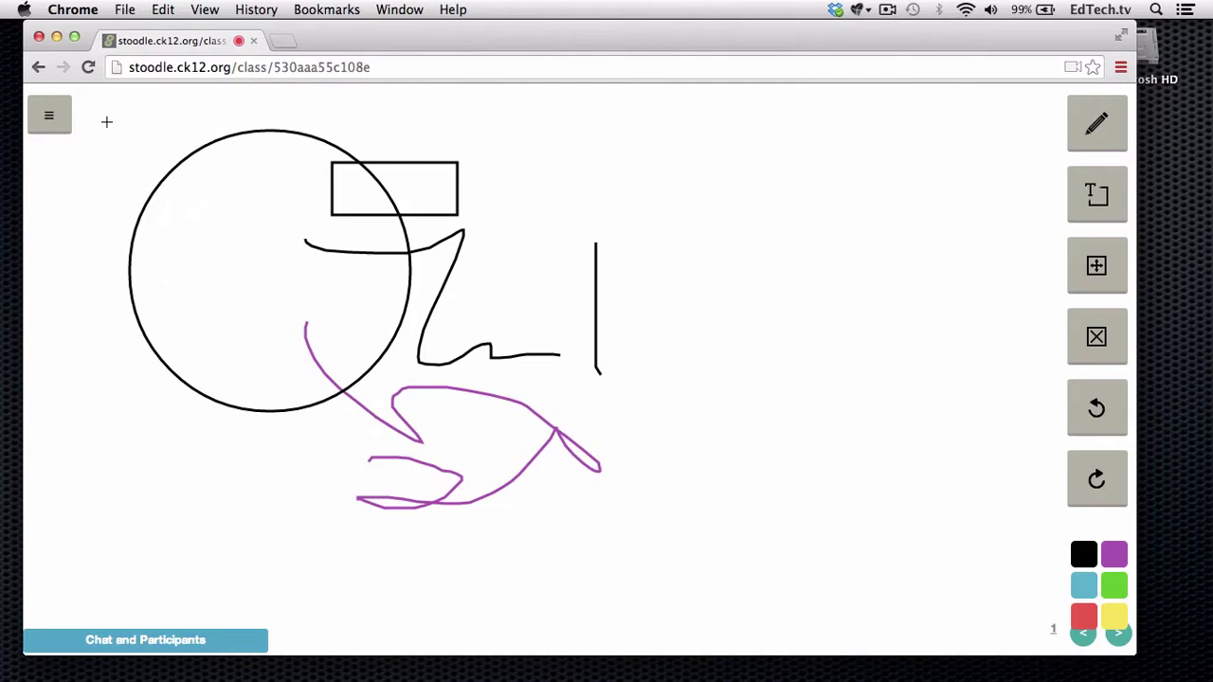
left_click(63, 115)
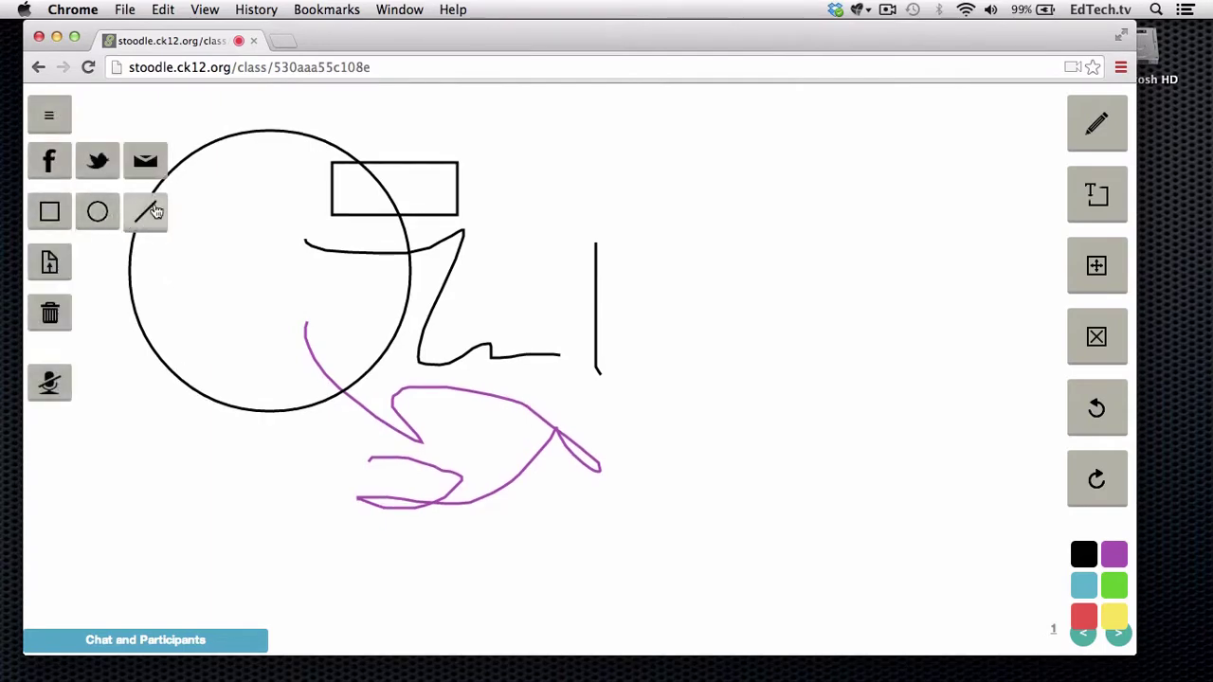
left_click(50, 266)
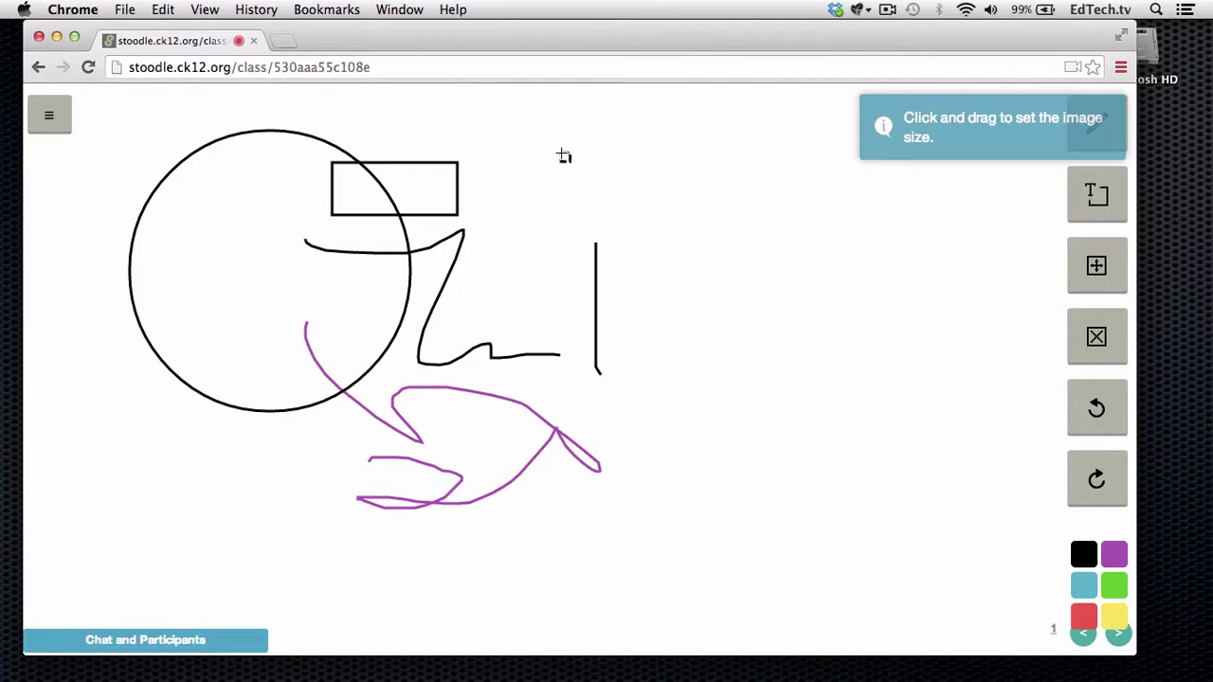
Mark the image area right of the rectangle, choose My Computer, and bring up Finder
mouse_move(561, 153)
left_mouse_down()
mouse_move(639, 284)
mouse_move(775, 427)
left_mouse_up()
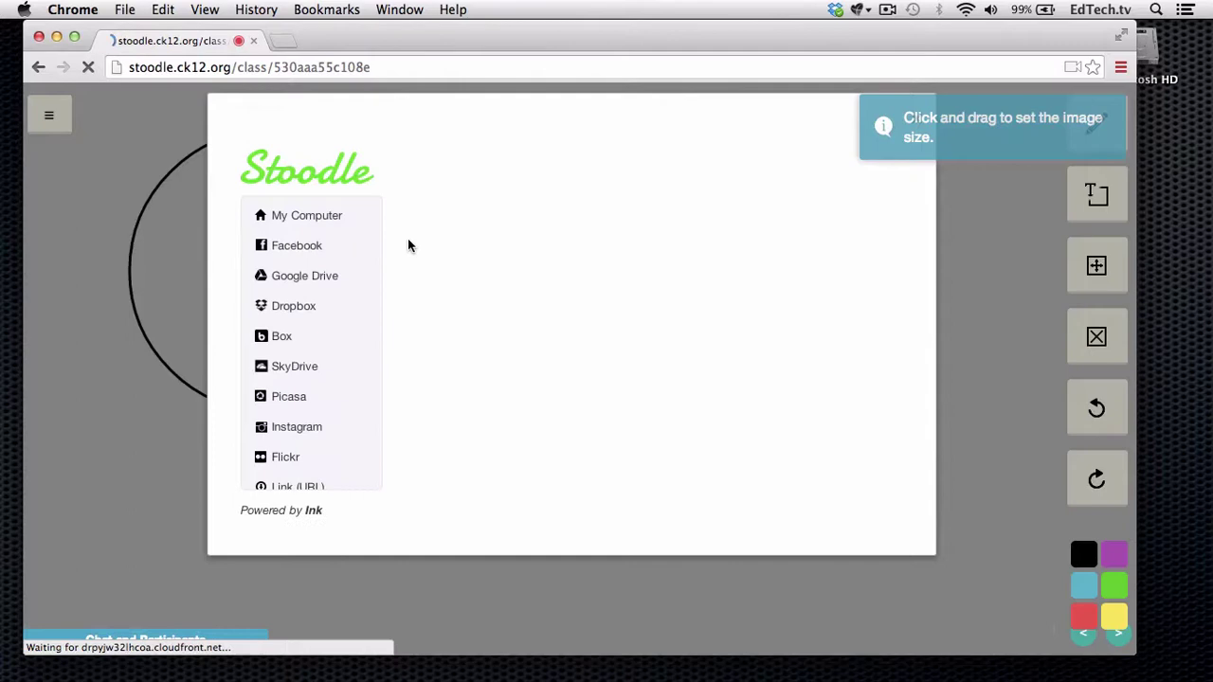
left_click(313, 216)
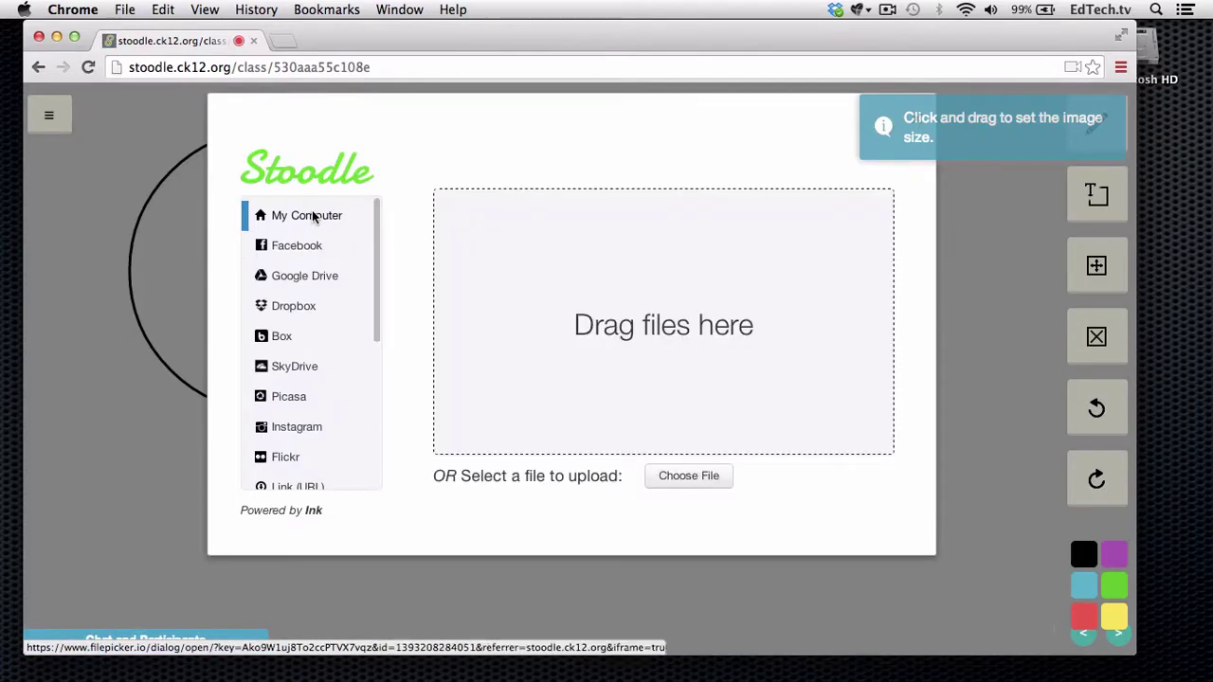
mouse_move(142, 673)
left_click(63, 650)
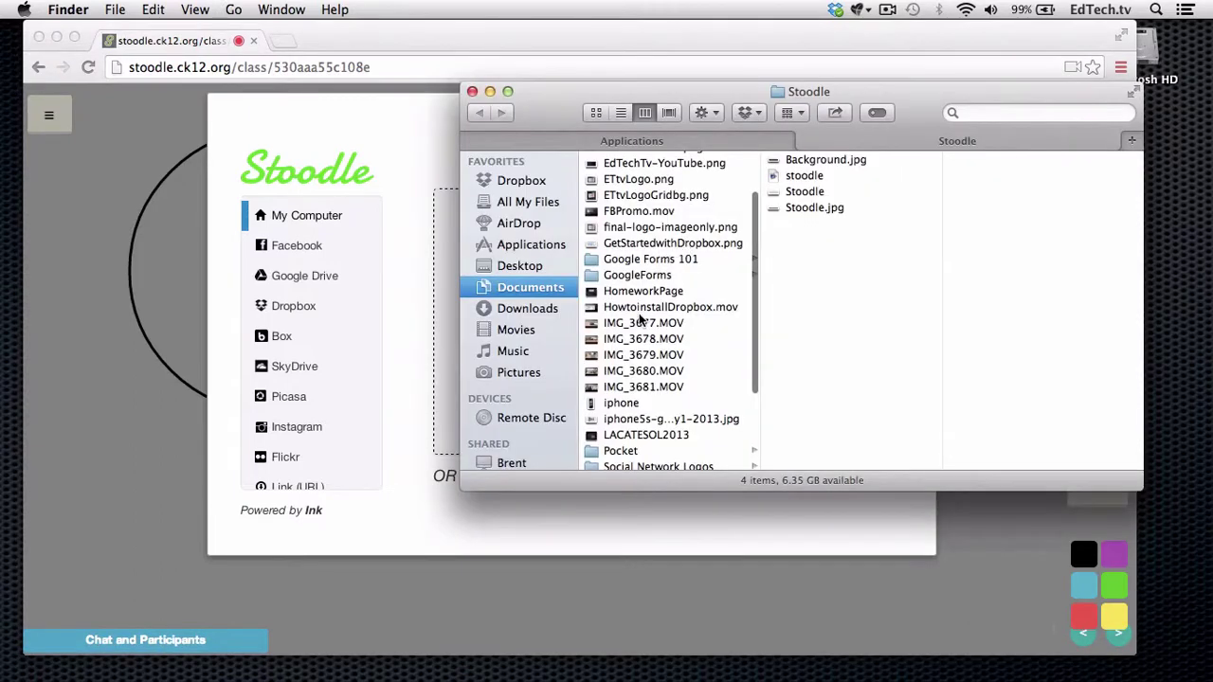
Select ETtvLogo.png in Finder and upload it to the whiteboard
scroll(643, 321, "up", 3)
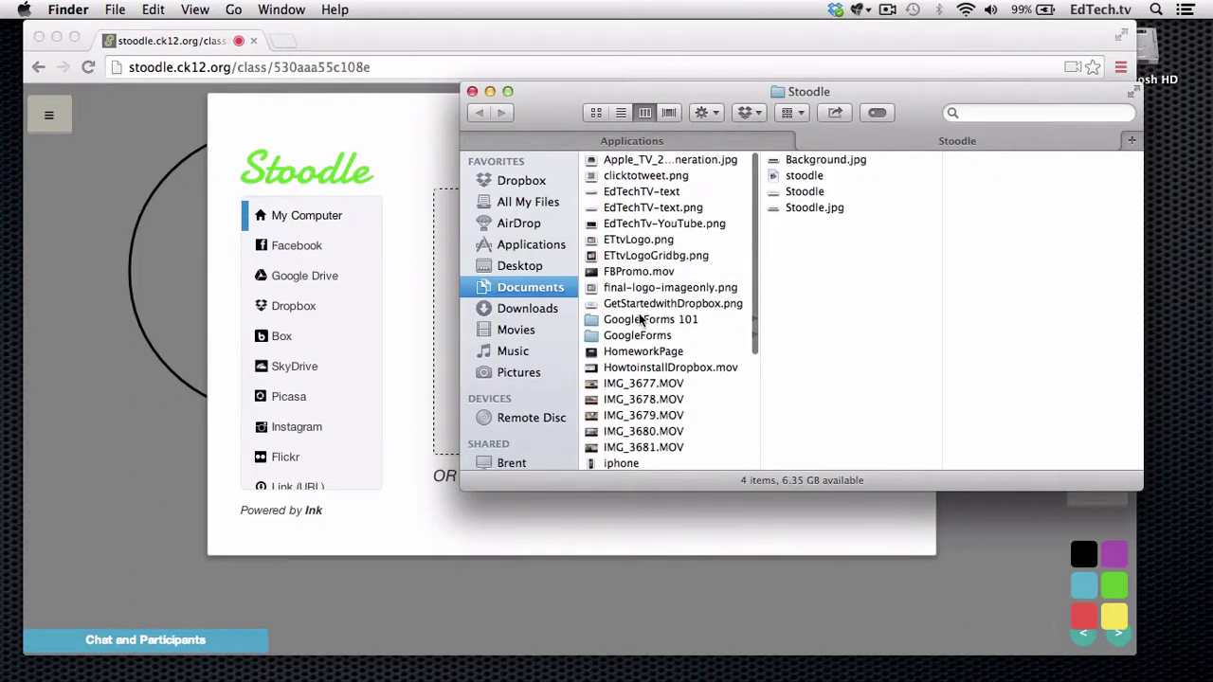
left_click(641, 241)
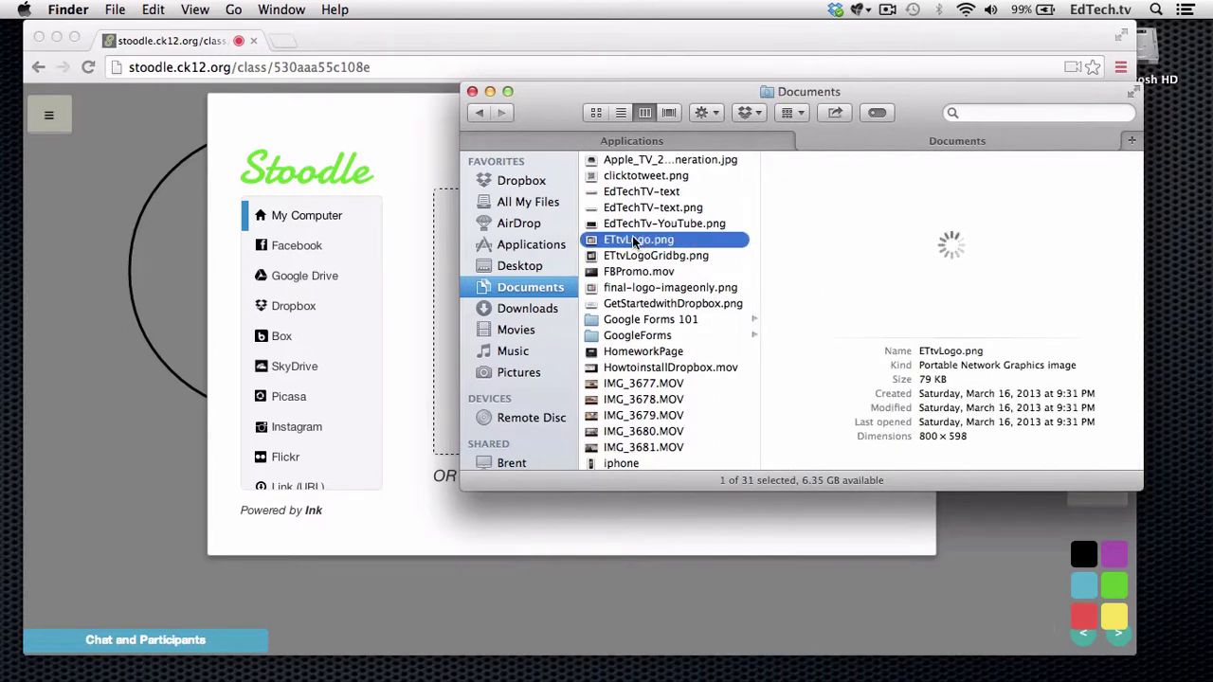
left_click_drag(640, 241, 453, 257)
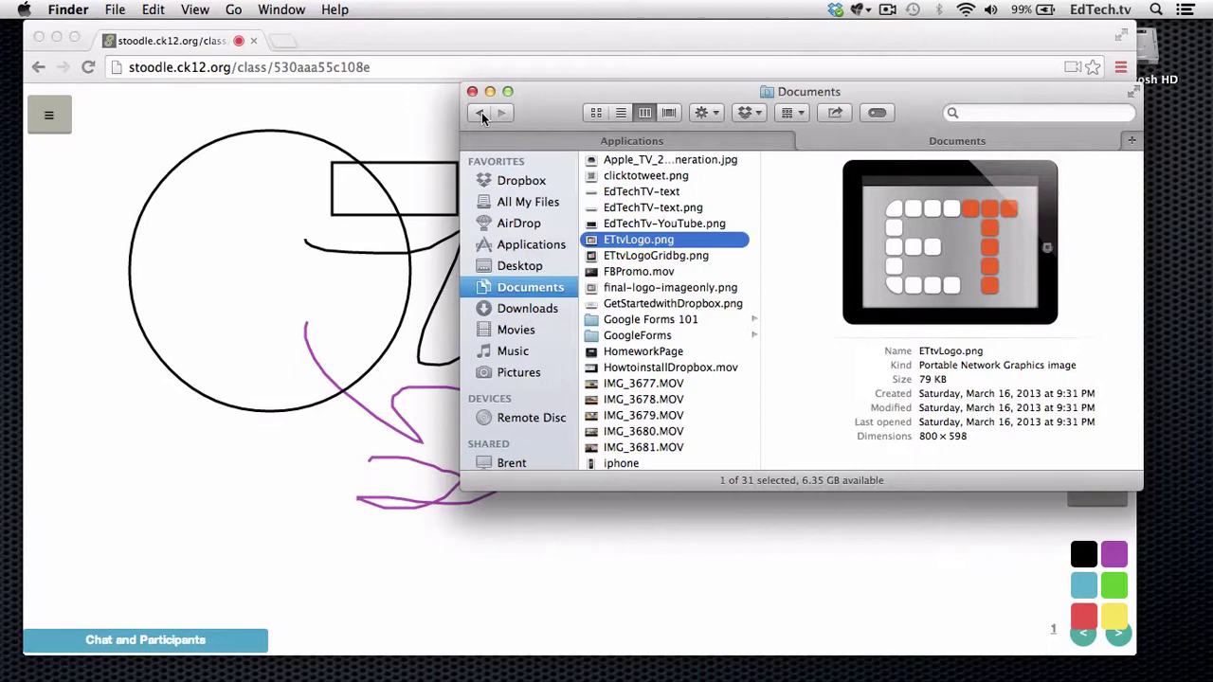
left_click(472, 92)
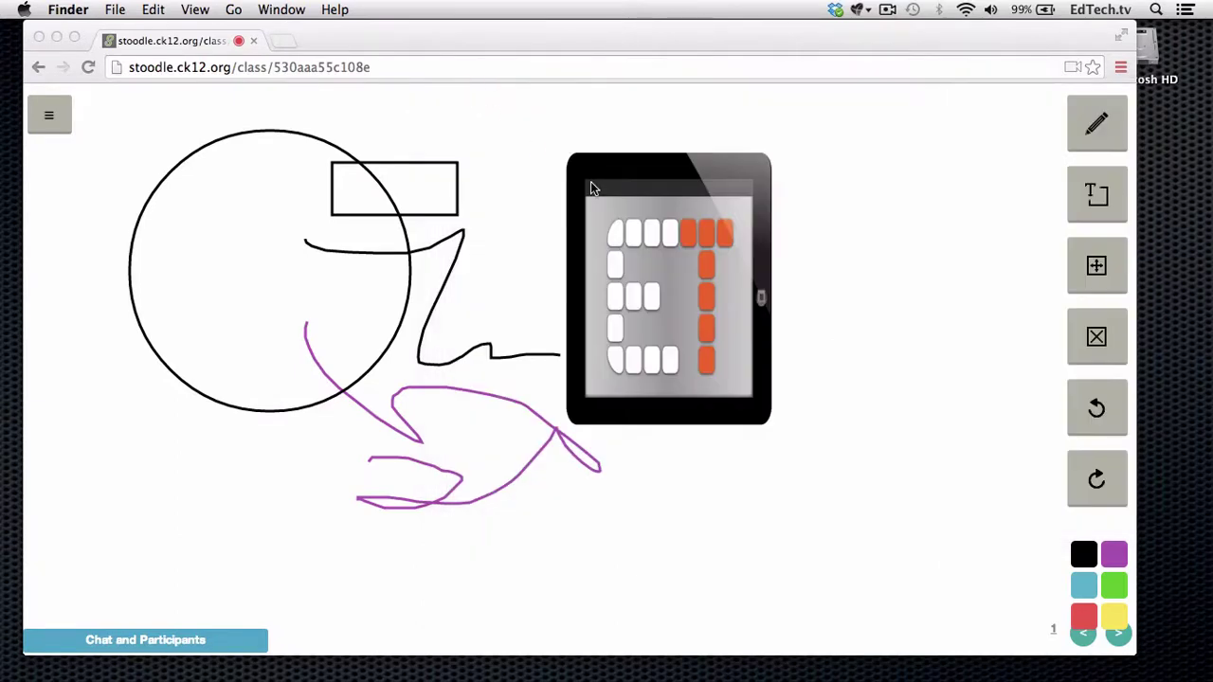
Use the Move tool to shift the logo image slightly down and to the right
left_click(682, 302)
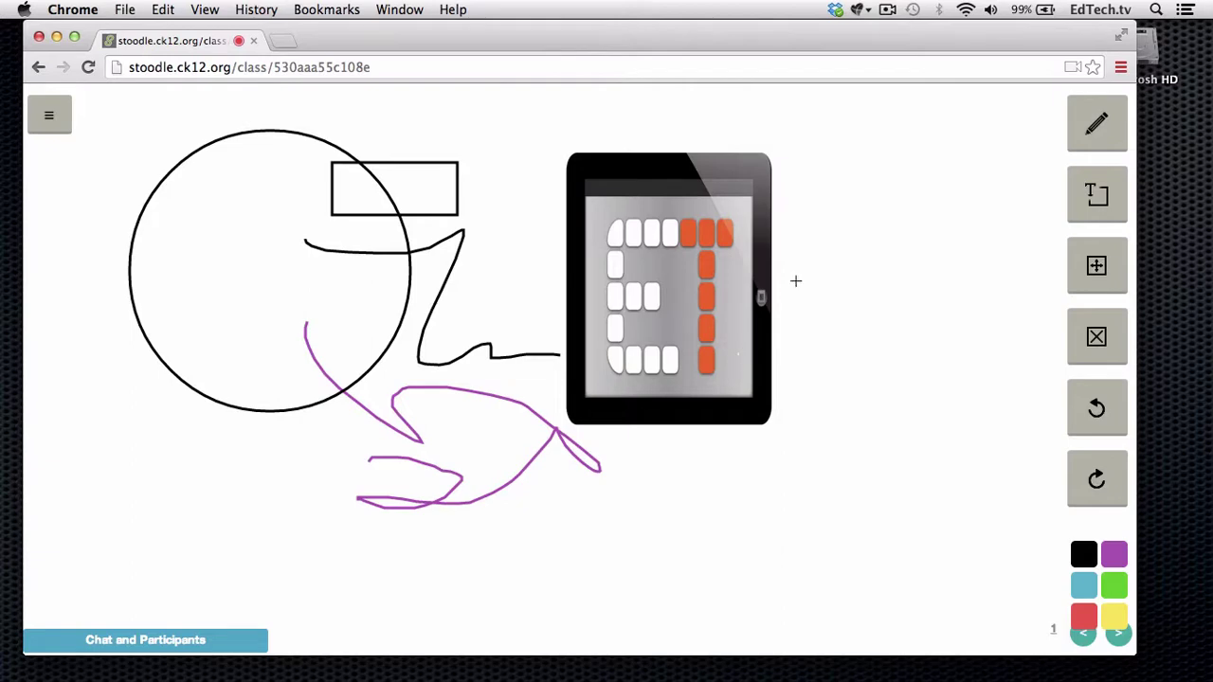
left_click(1097, 270)
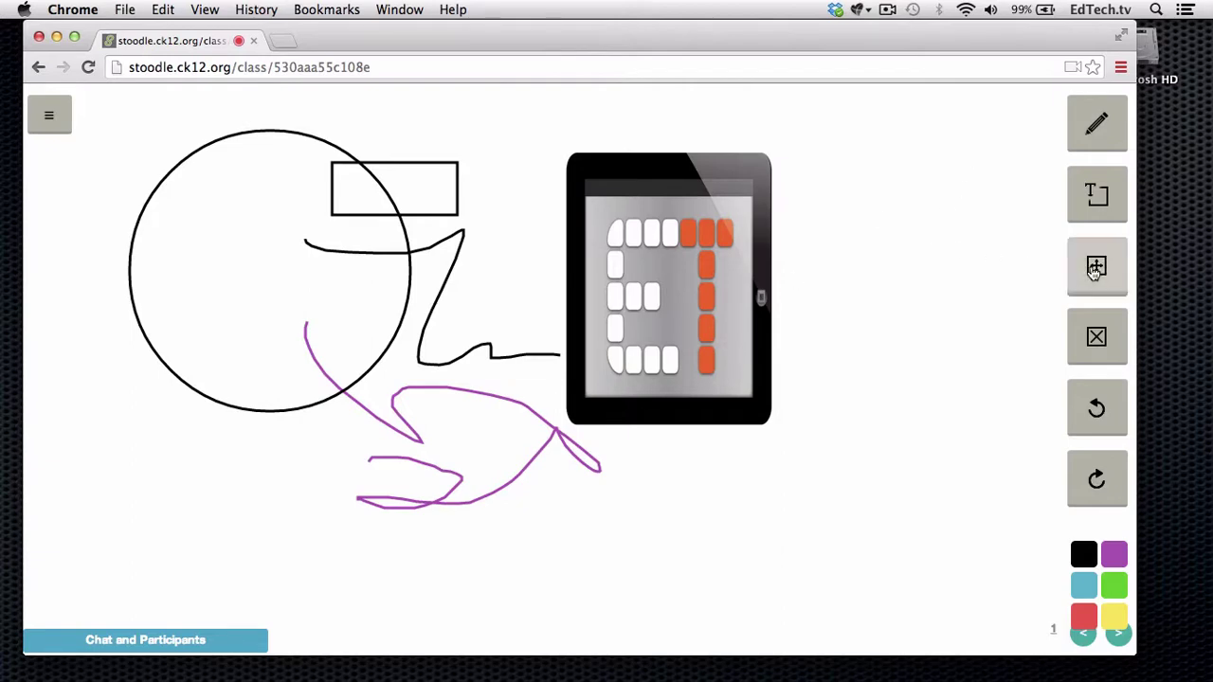
left_click(780, 168)
left_click_drag(780, 168, 718, 211)
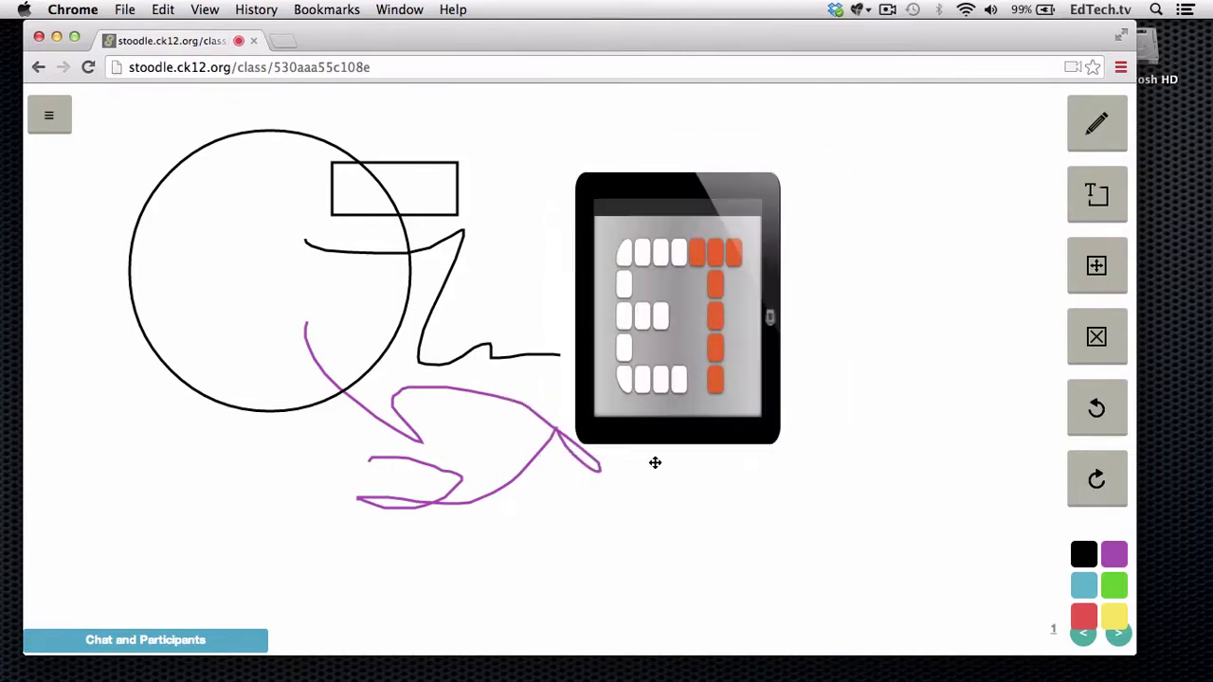
left_click(53, 119)
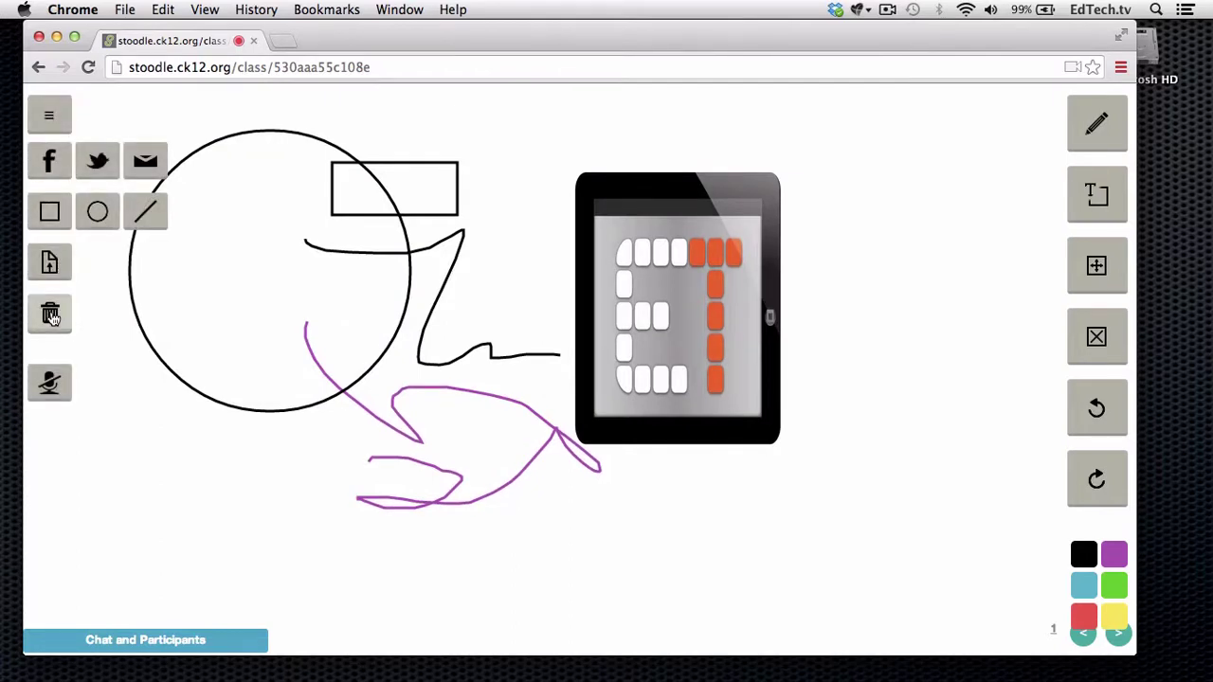
left_click(50, 316)
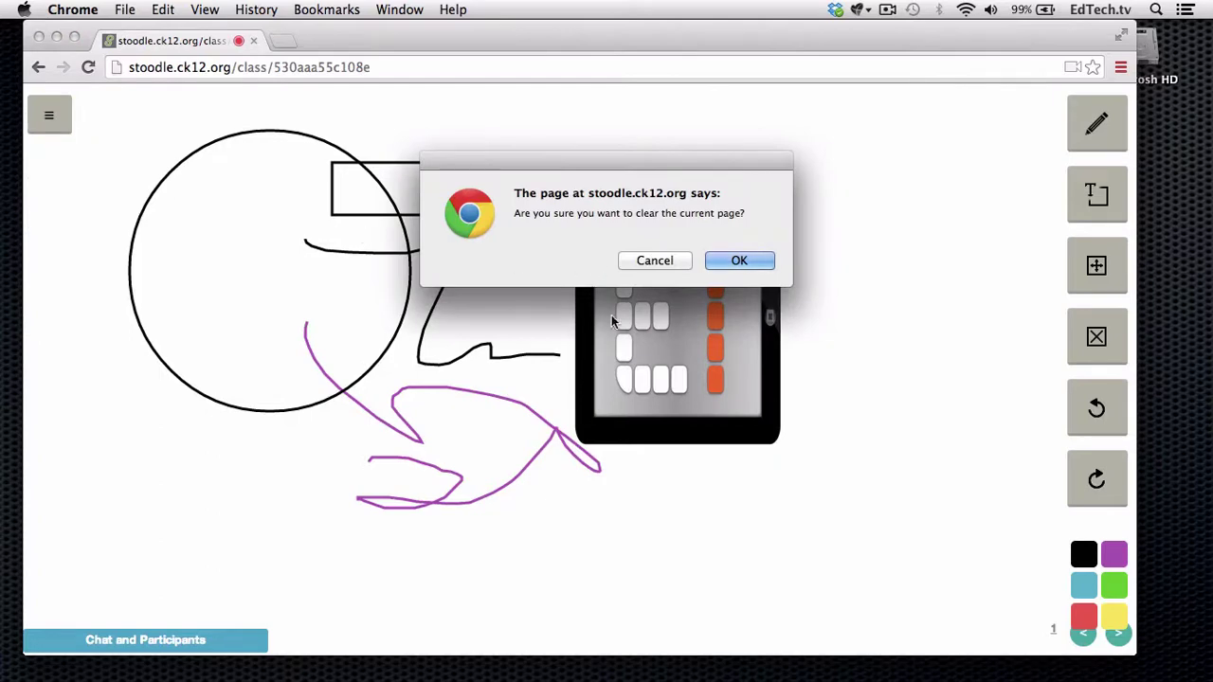
left_click(670, 261)
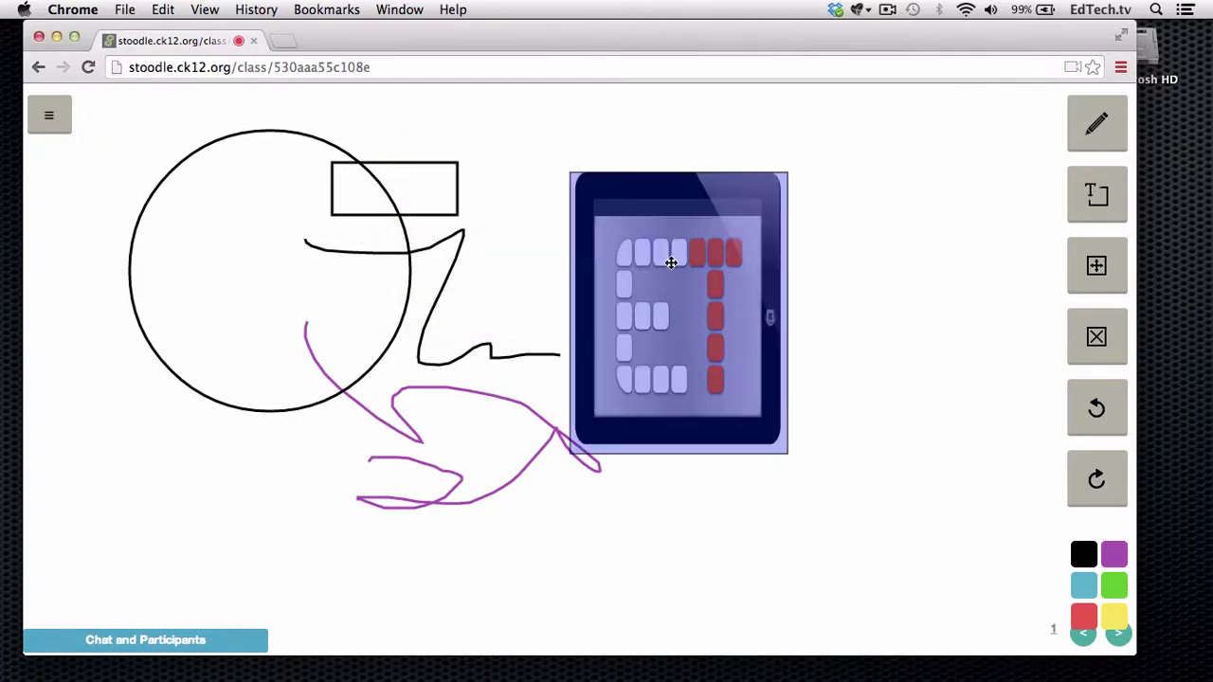
left_click(54, 121)
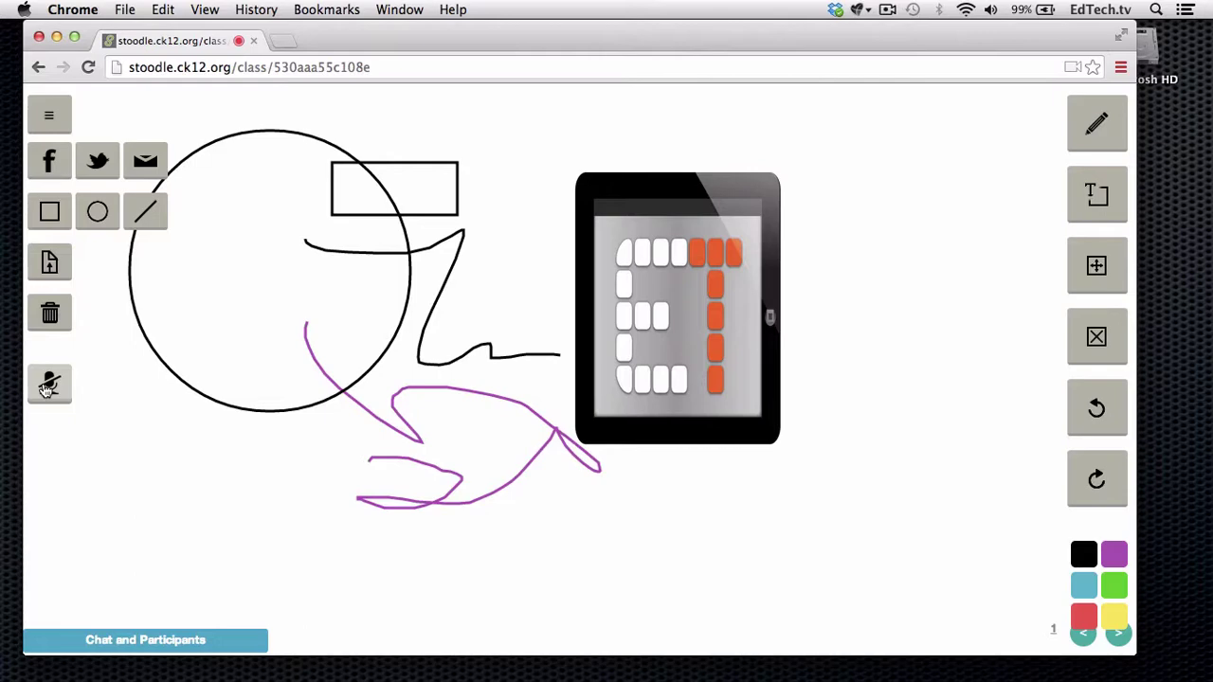
left_click(50, 116)
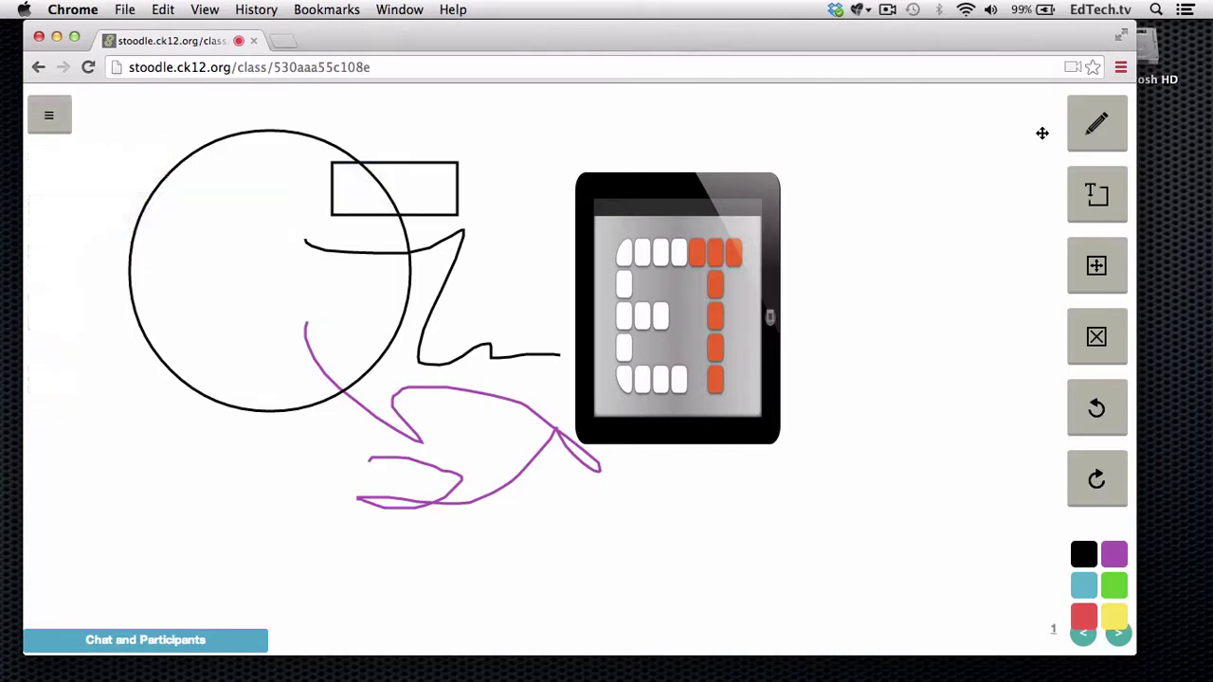
Draw a black zigzag between the rectangle and logo, and a teal line across the logo
left_click(1097, 141)
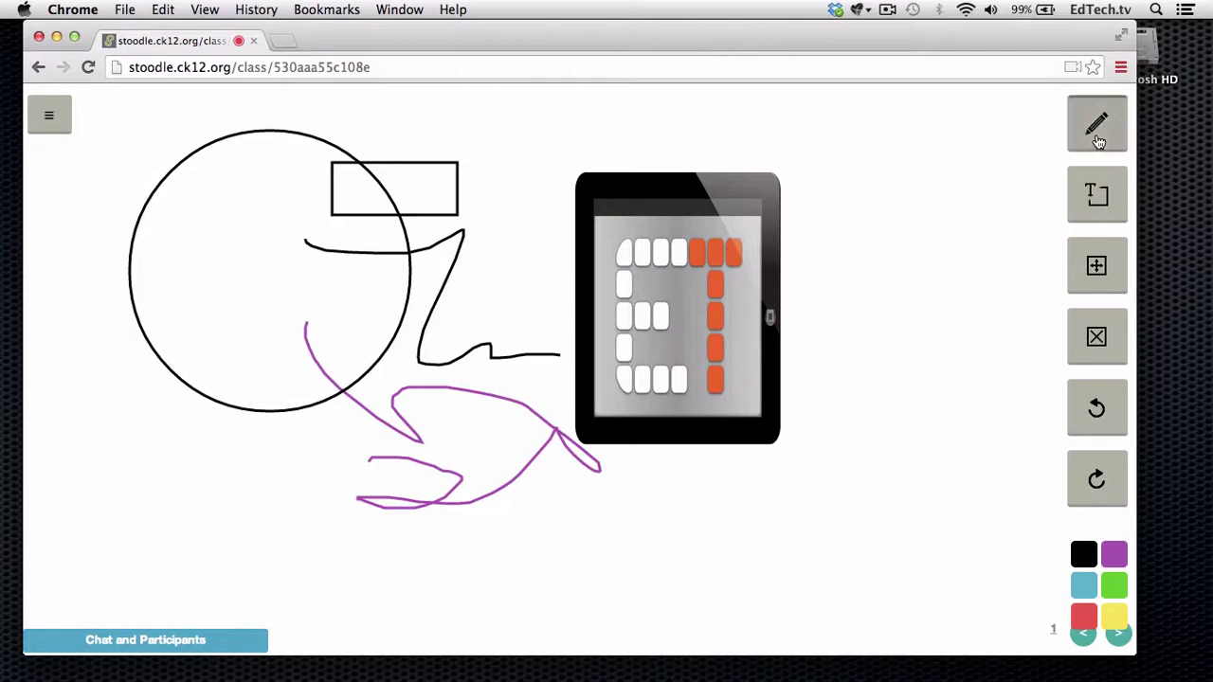
left_click_drag(536, 134, 494, 304)
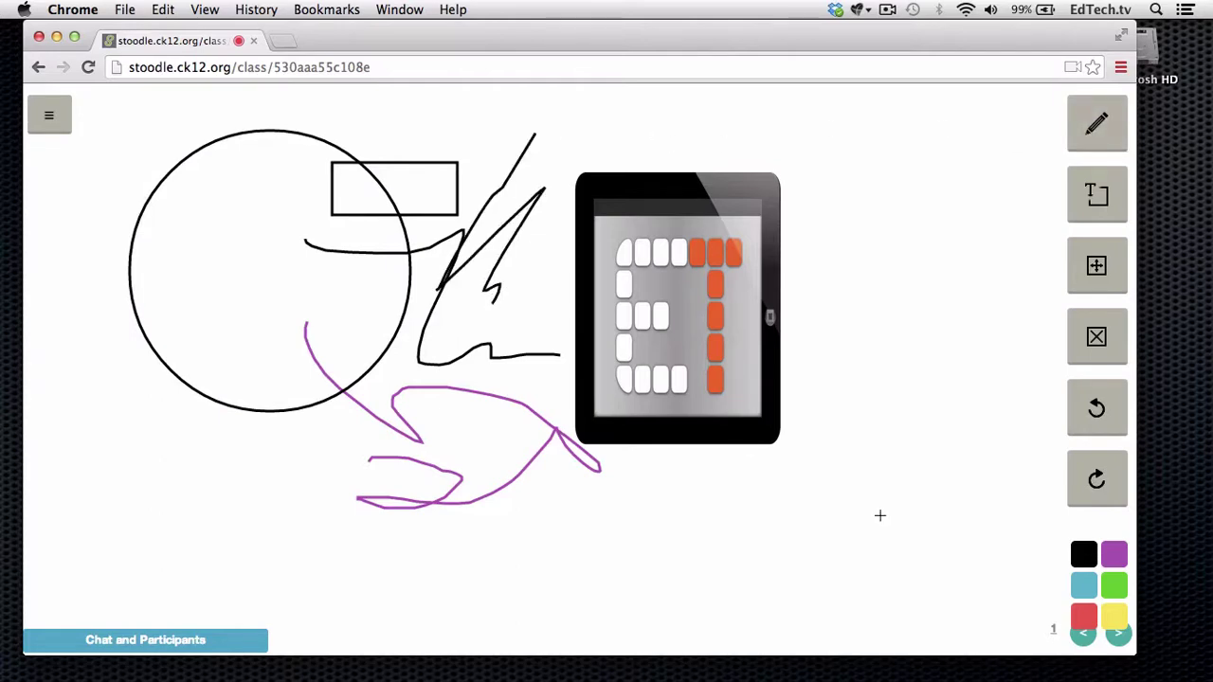
mouse_move(829, 332)
left_mouse_down()
mouse_move(796, 332)
mouse_move(461, 479)
mouse_move(457, 507)
left_mouse_up()
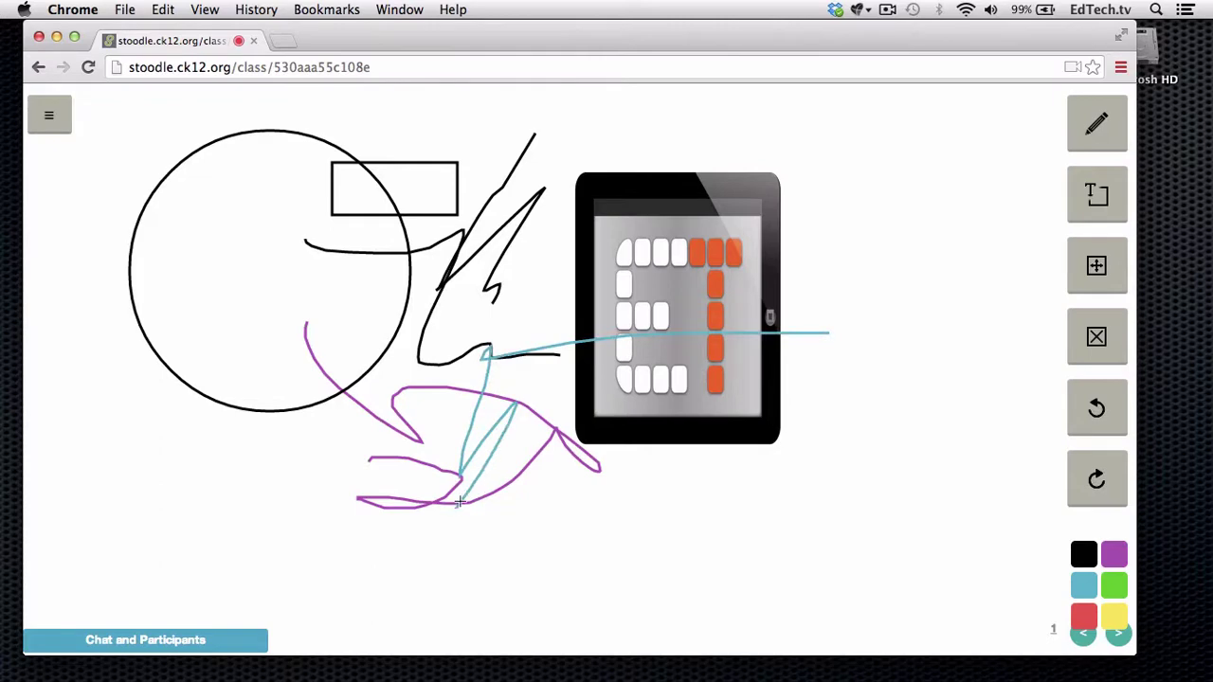
Add the text 'How's it going?' below the purple scribble
left_click(1105, 192)
left_click(293, 527)
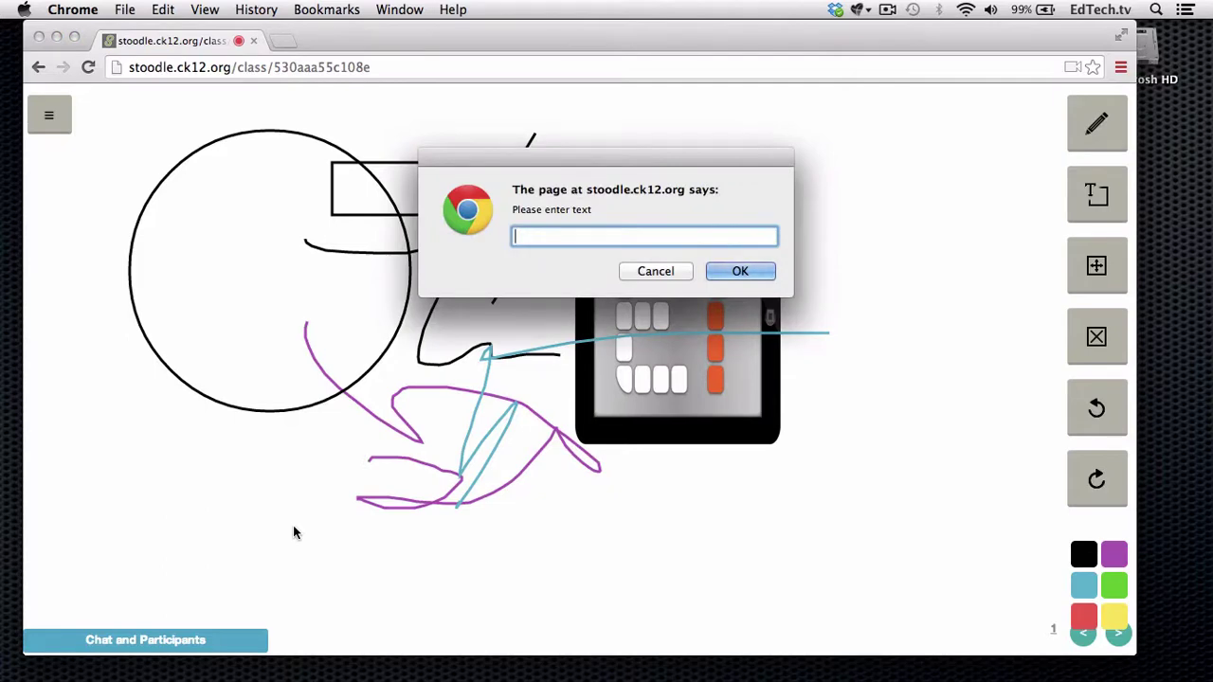
type("How's it going?")
key("Return")
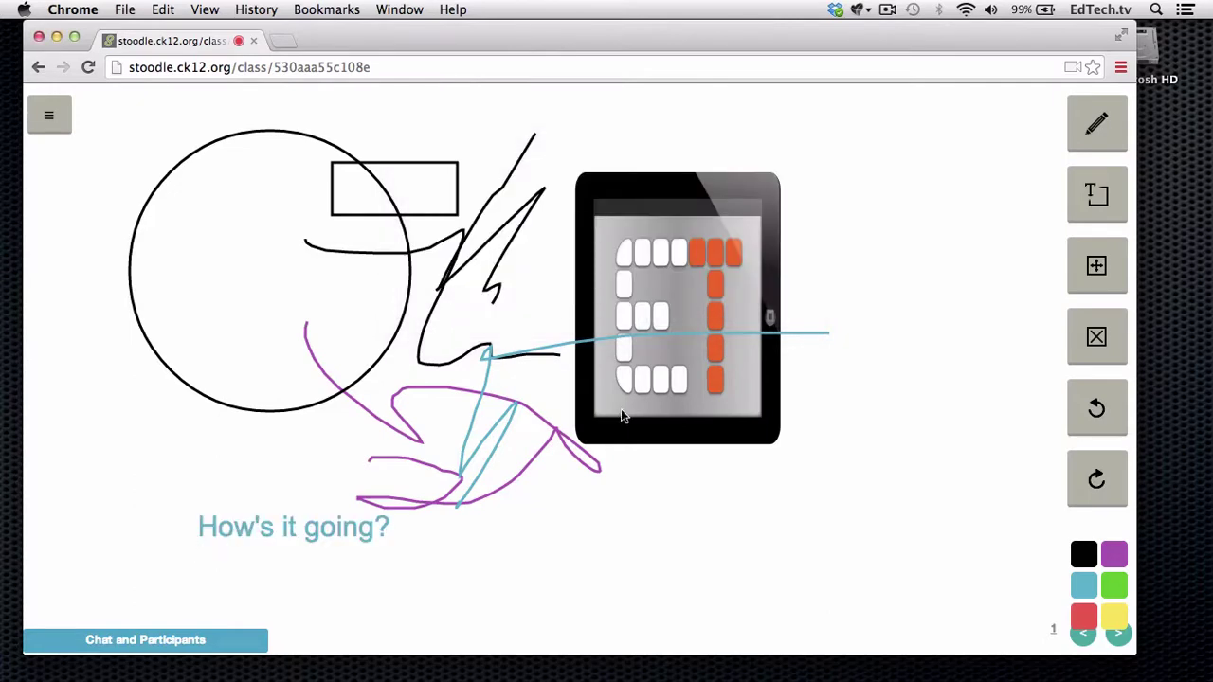
Move the logo up-right, the zigzag up, the circle down-right, and the teal line below the logo
left_click(1096, 266)
mouse_move(733, 267)
left_mouse_down()
mouse_move(706, 262)
mouse_move(795, 198)
mouse_move(853, 202)
left_mouse_up()
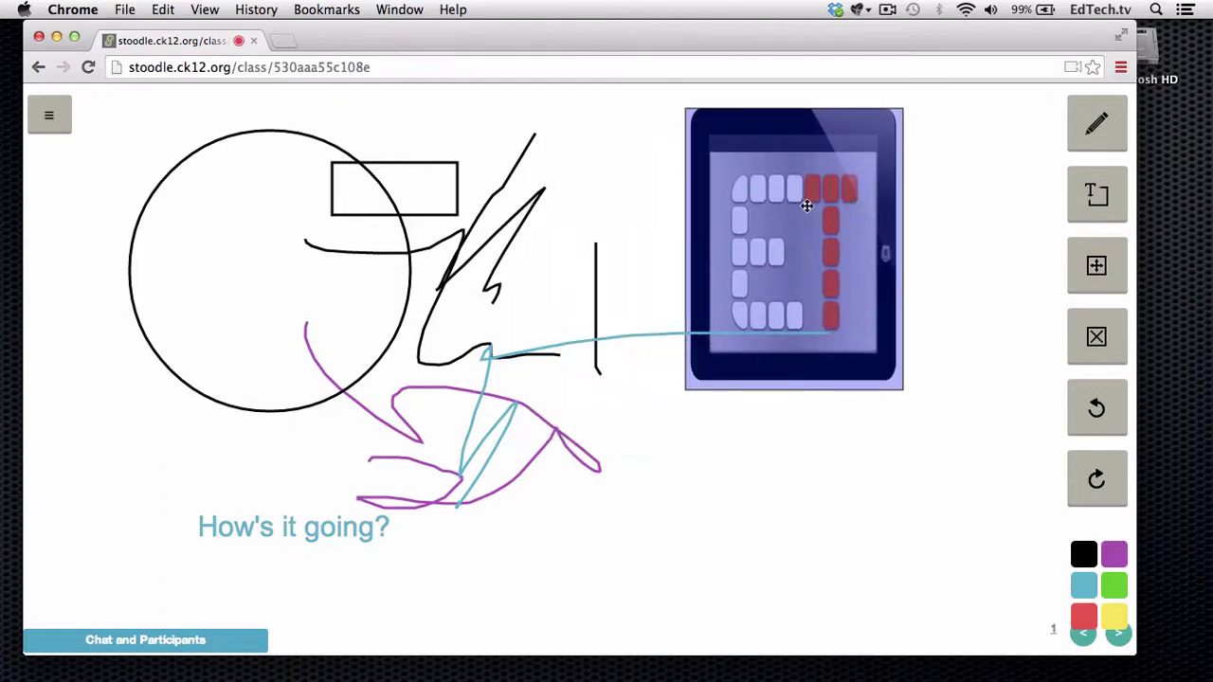
left_click(472, 224)
left_click_drag(472, 225, 537, 182)
mouse_move(320, 253)
left_mouse_down()
mouse_move(303, 236)
mouse_move(315, 289)
mouse_move(427, 342)
left_mouse_up()
left_click(644, 362)
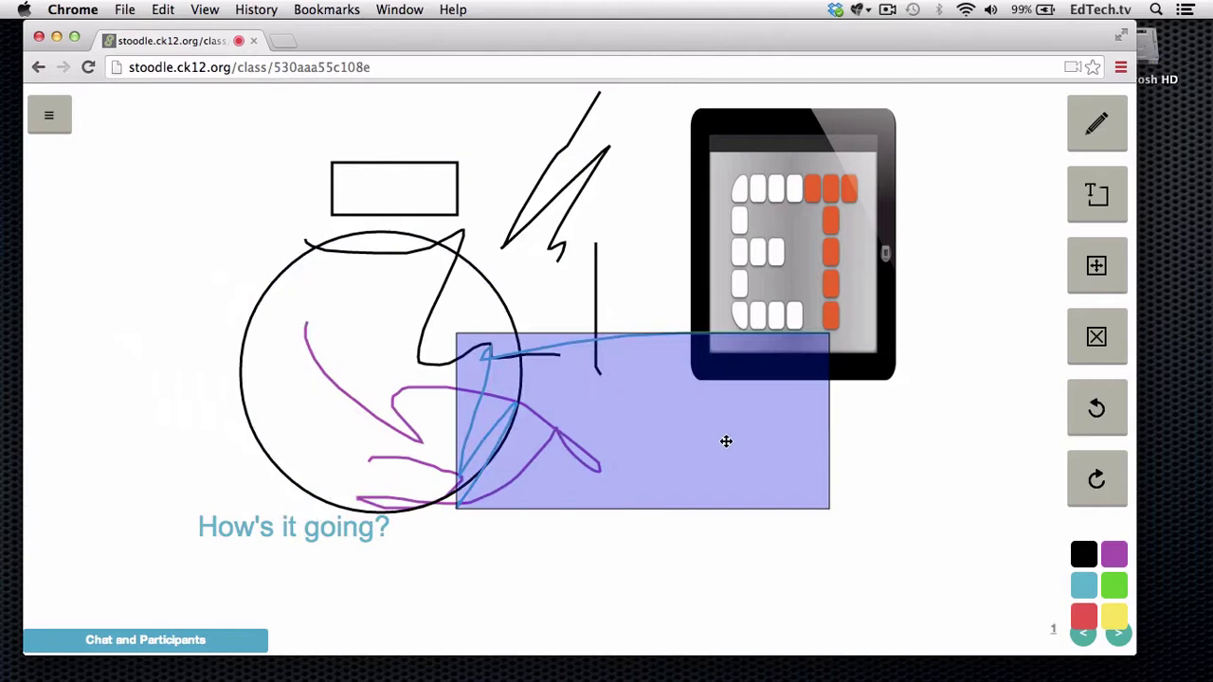
left_click_drag(726, 441, 818, 489)
left_click(1003, 330)
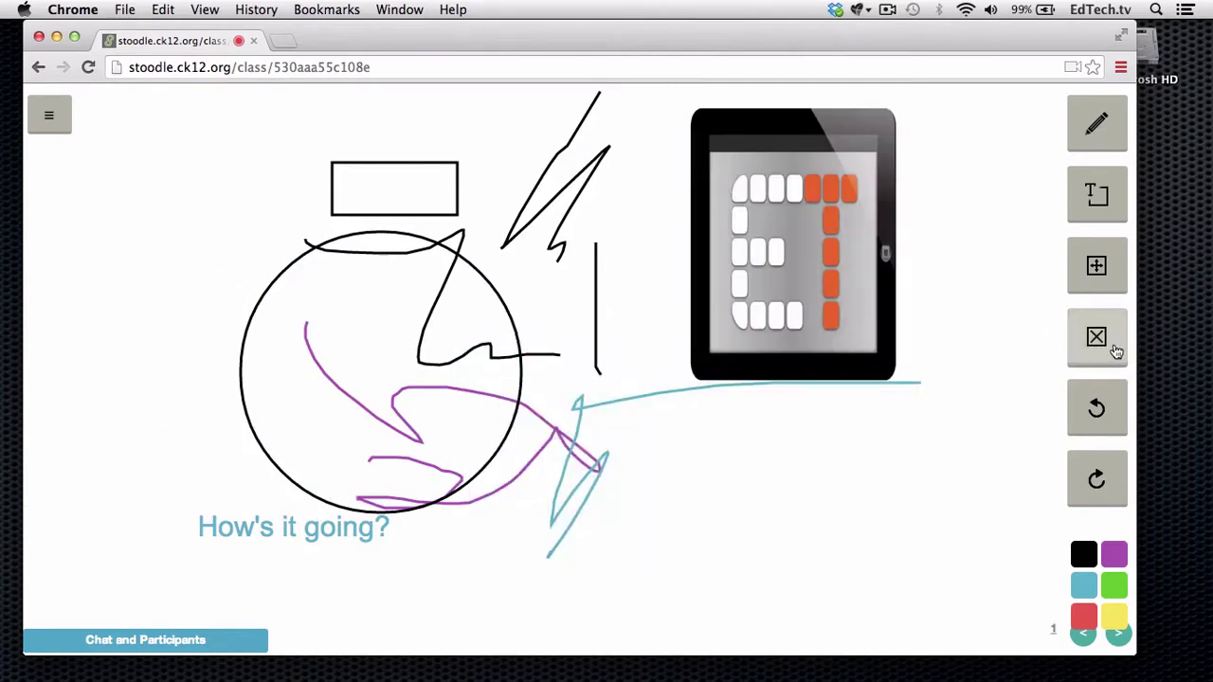
Erase the teal line and the long black stroke, then undo and redo the erase
left_click(1092, 339)
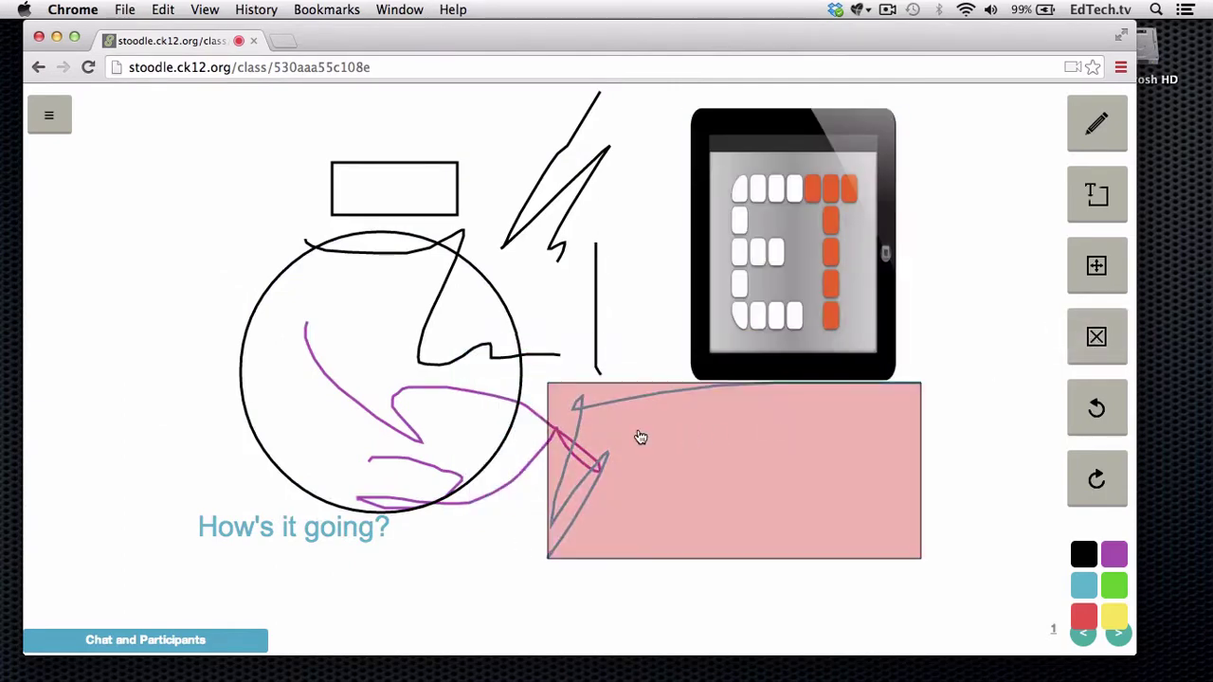
left_click(632, 437)
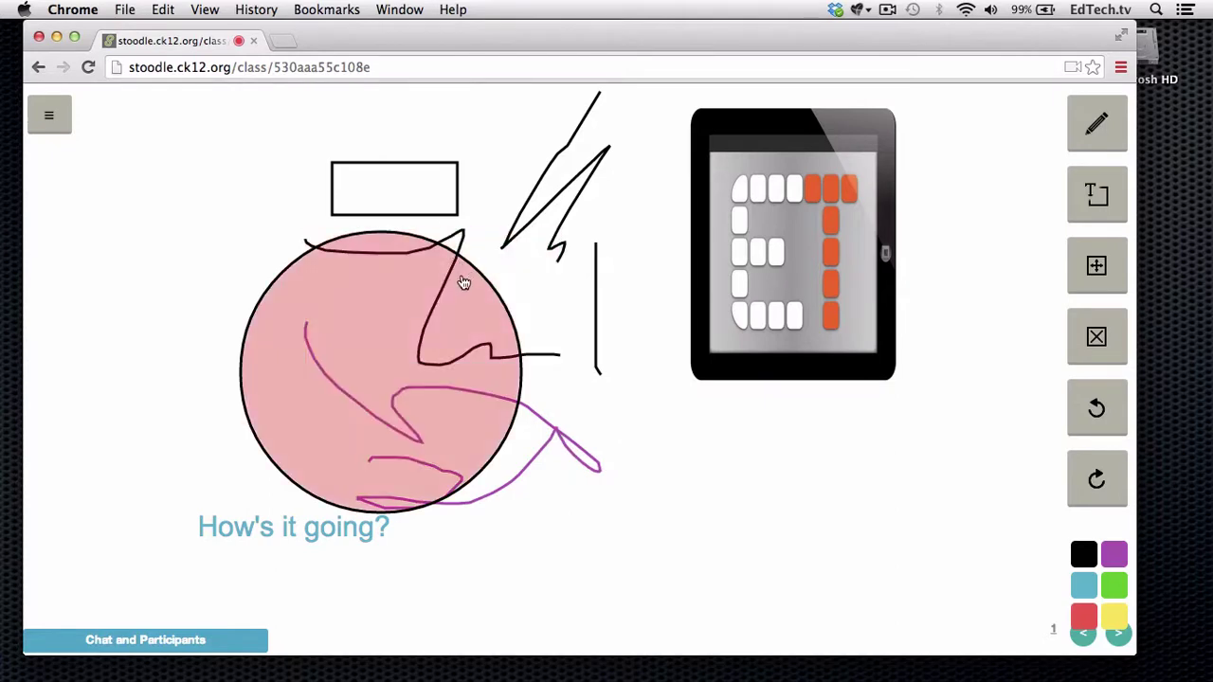
left_click(595, 318)
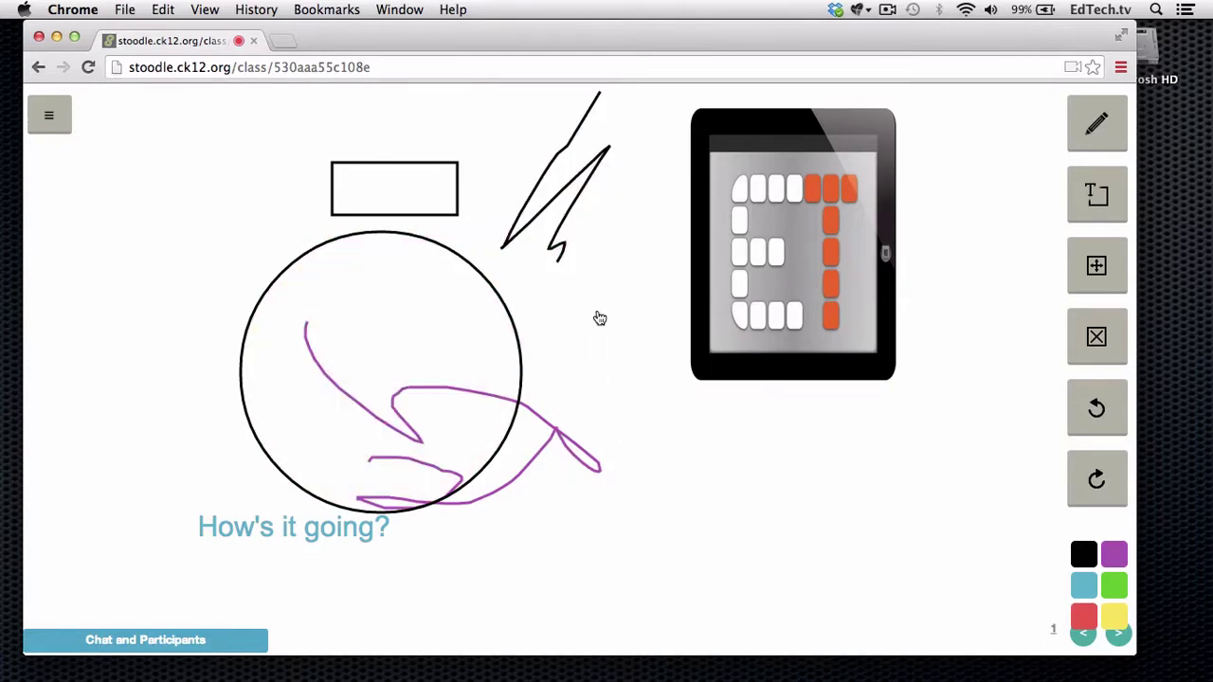
left_click(1094, 410)
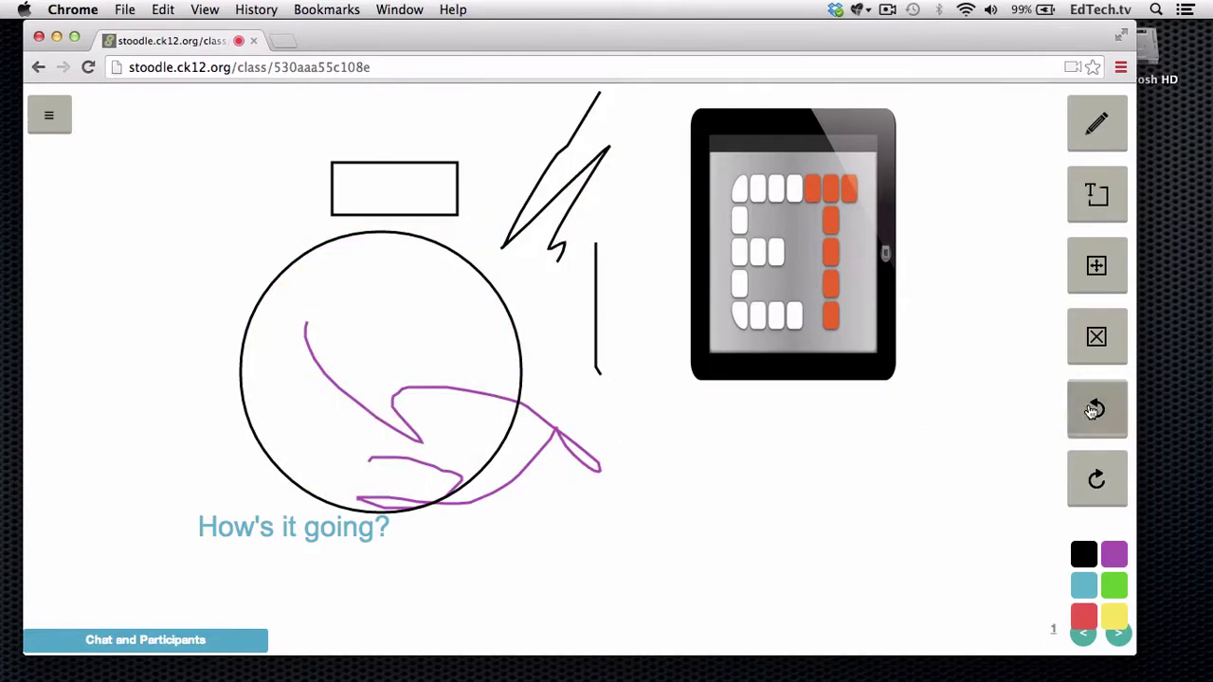
left_click(1097, 479)
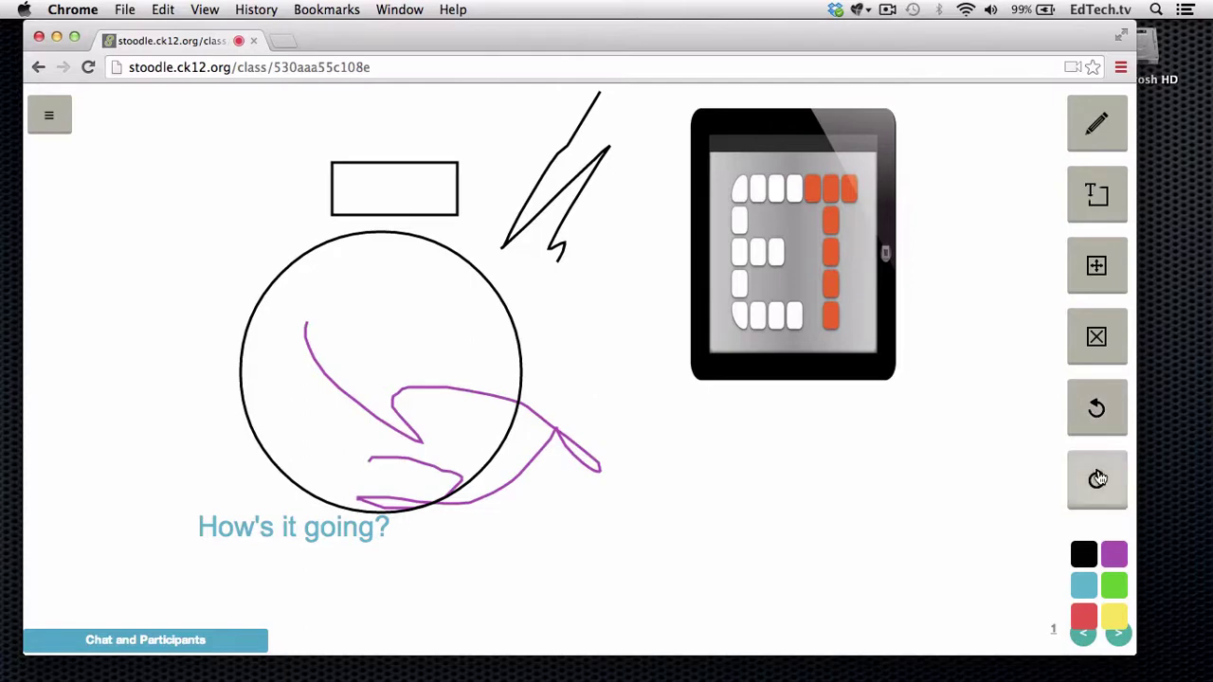
Enlarge the browser window and create a blank page 2 with the next-page arrow
left_click_drag(1123, 656, 1123, 679)
left_click(1120, 661)
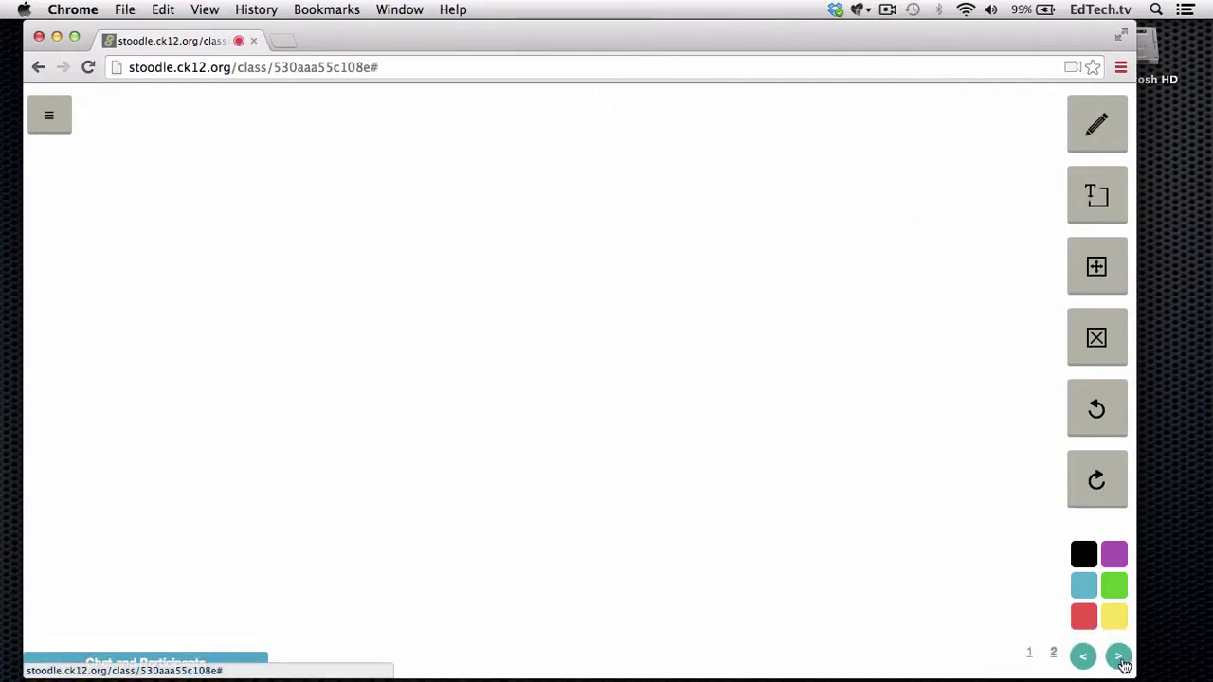